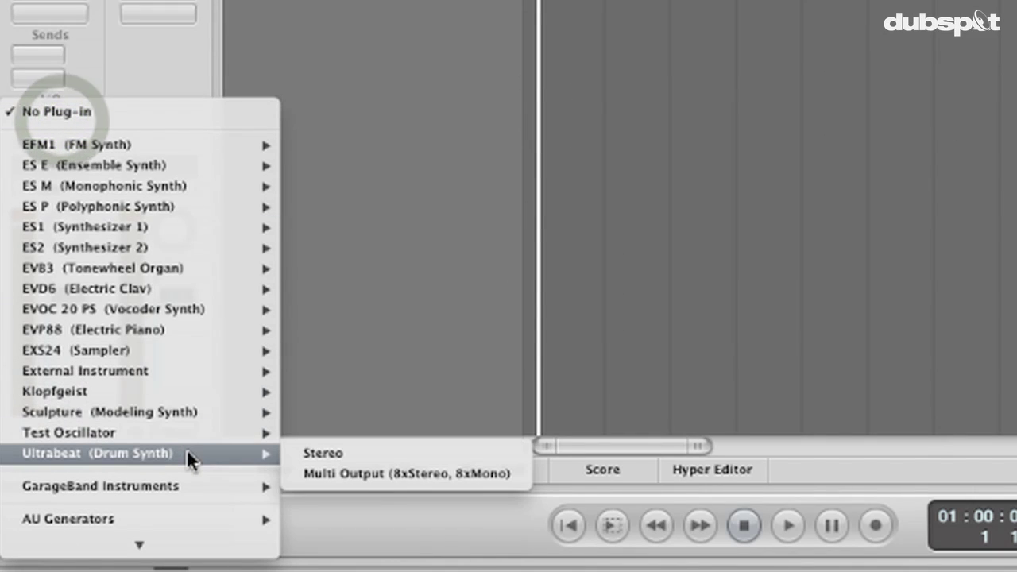
# Load Ultrabeat (Stereo) on the Inst 1 track and bring its window to the front.
pyautogui.click(338, 458)
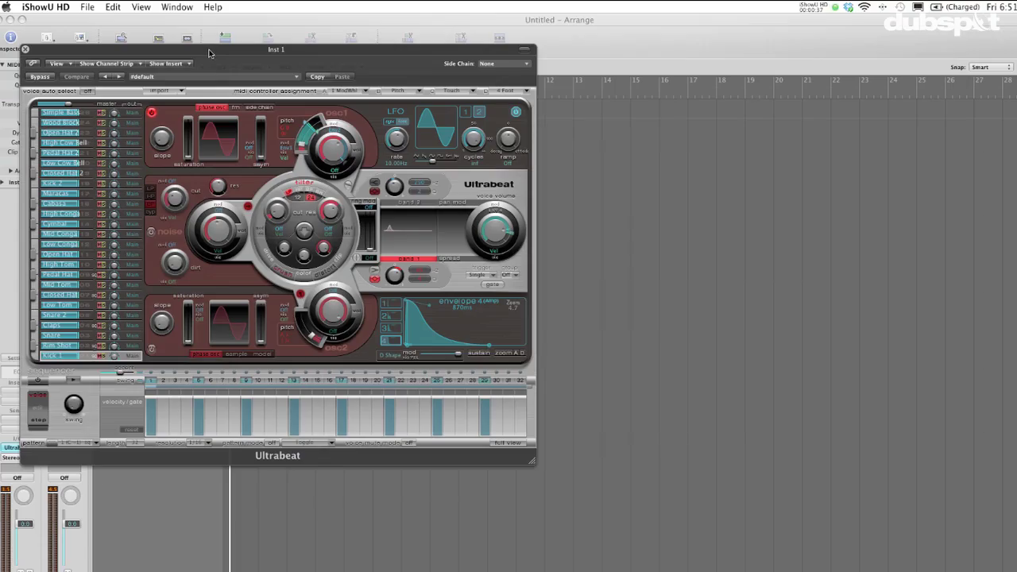
pyautogui.click(209, 52)
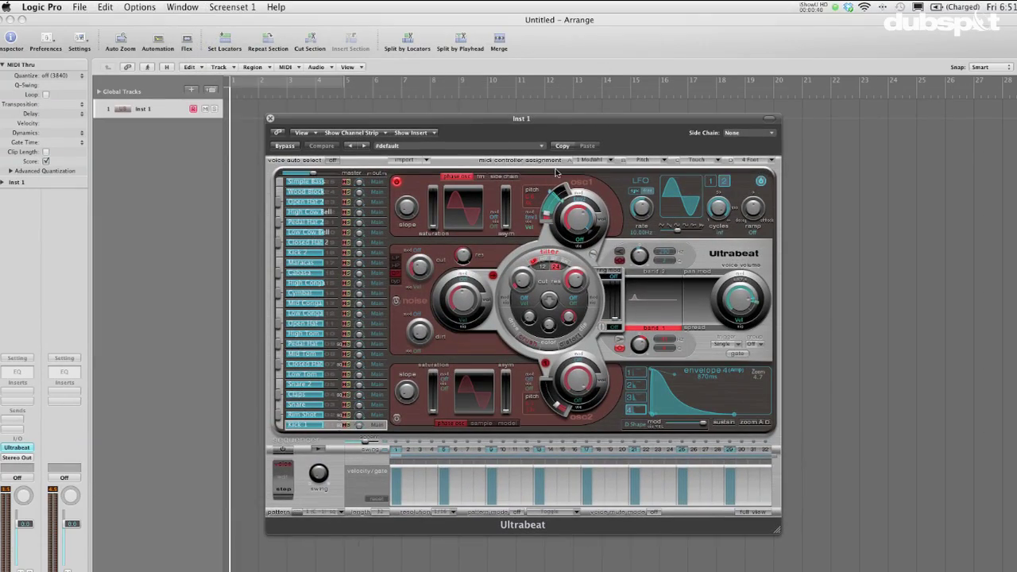
# Load the Classic Electro Kit from 01 Drum Kits and nudge the Kick voice's pan slightly.
pyautogui.click(544, 147)
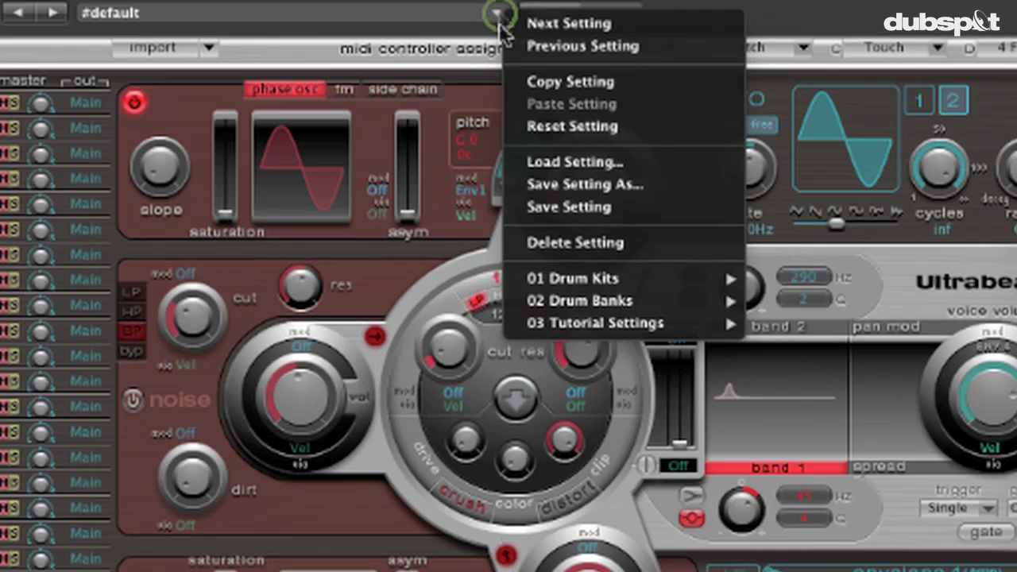
pyautogui.moveTo(586, 251)
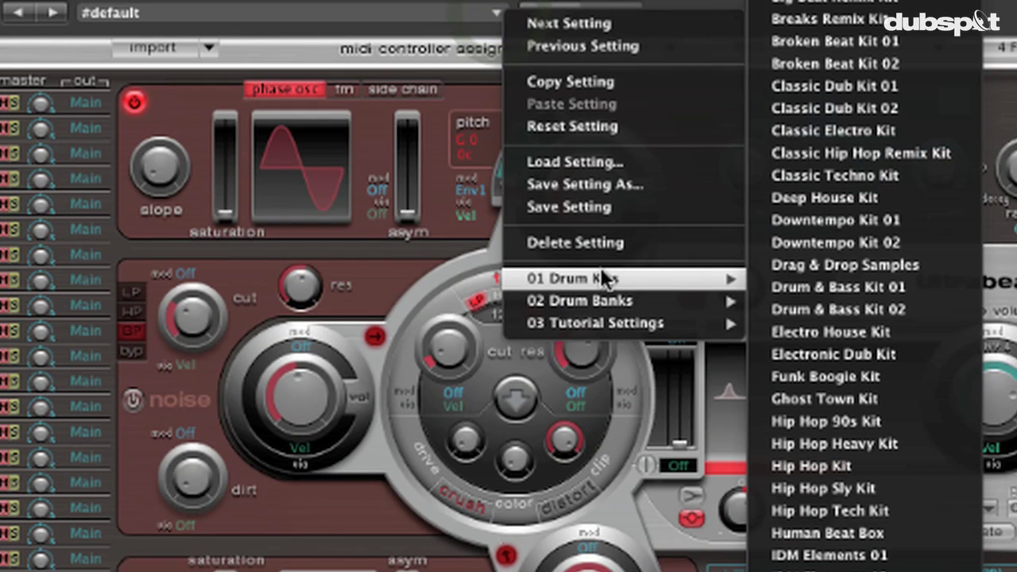
pyautogui.click(926, 126)
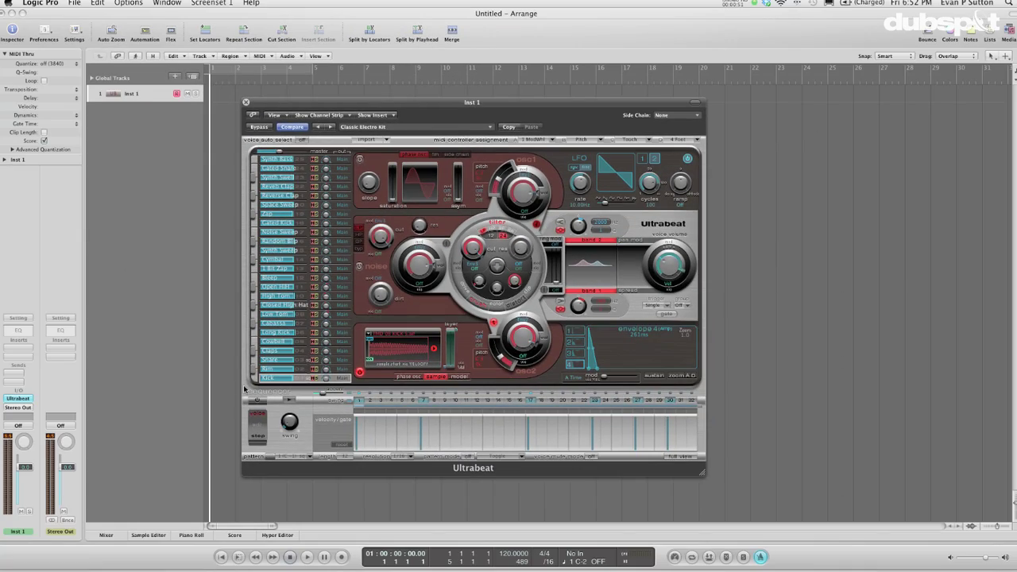
pyautogui.moveTo(296, 381)
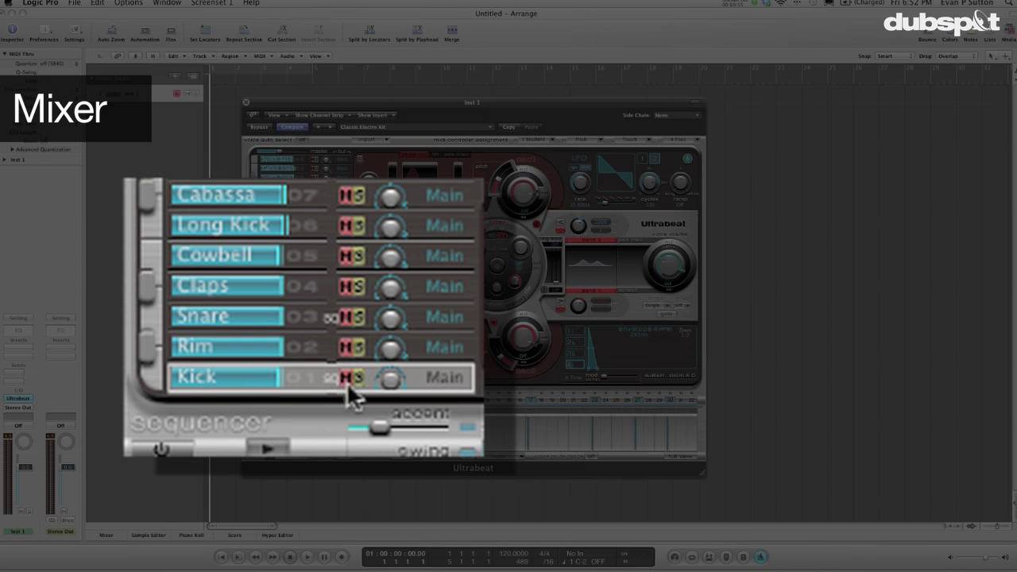
pyautogui.moveTo(390, 396); pyautogui.dragTo(392, 392)
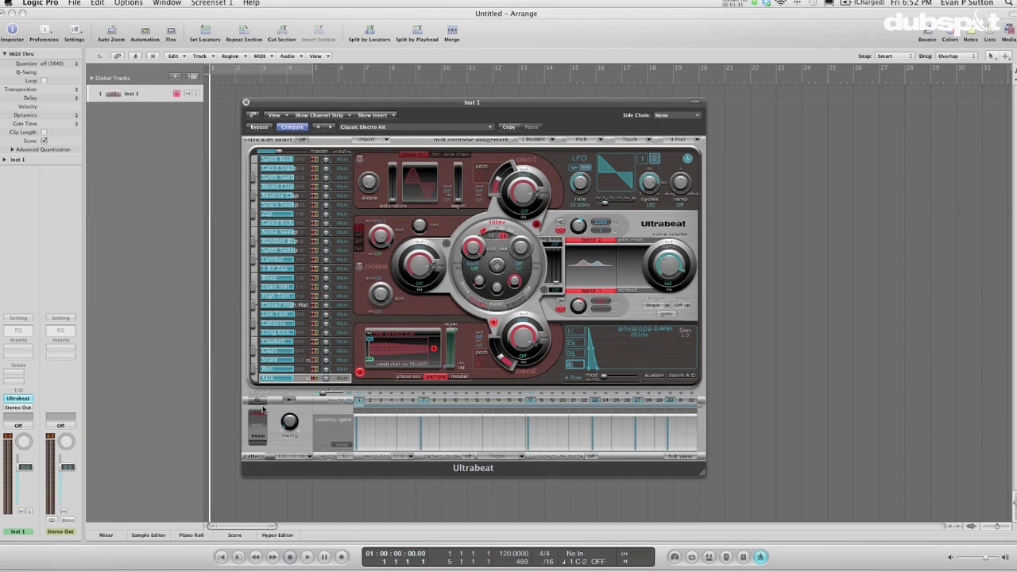
pyautogui.click(258, 400)
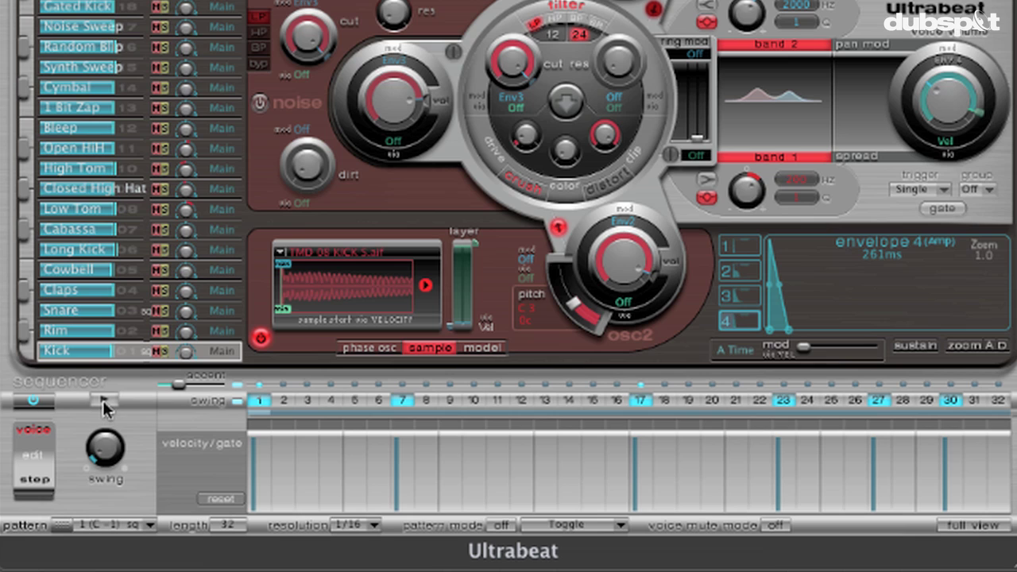
pyautogui.click(103, 401)
pyautogui.click(103, 400)
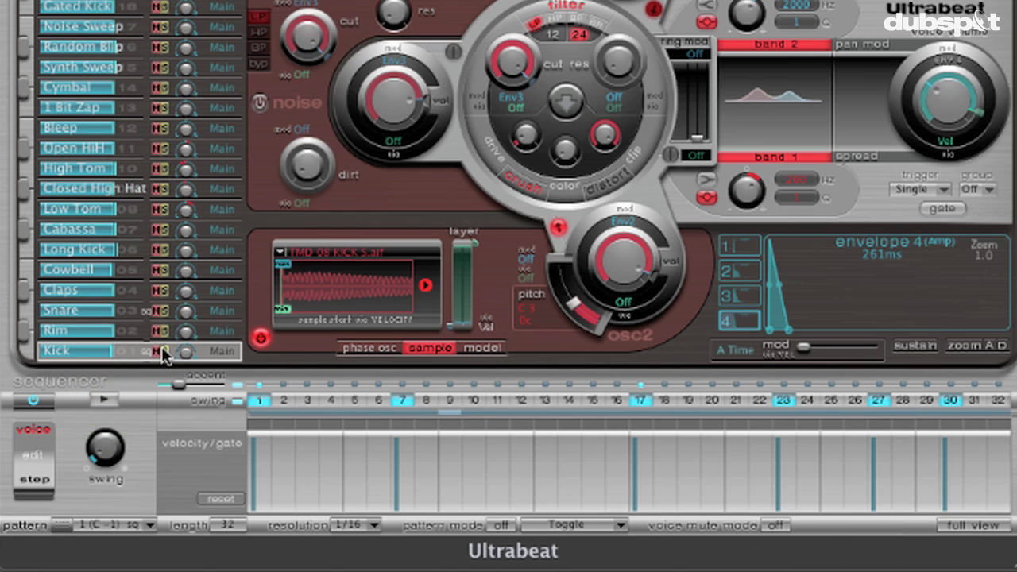
pyautogui.click(107, 401)
pyautogui.click(107, 401)
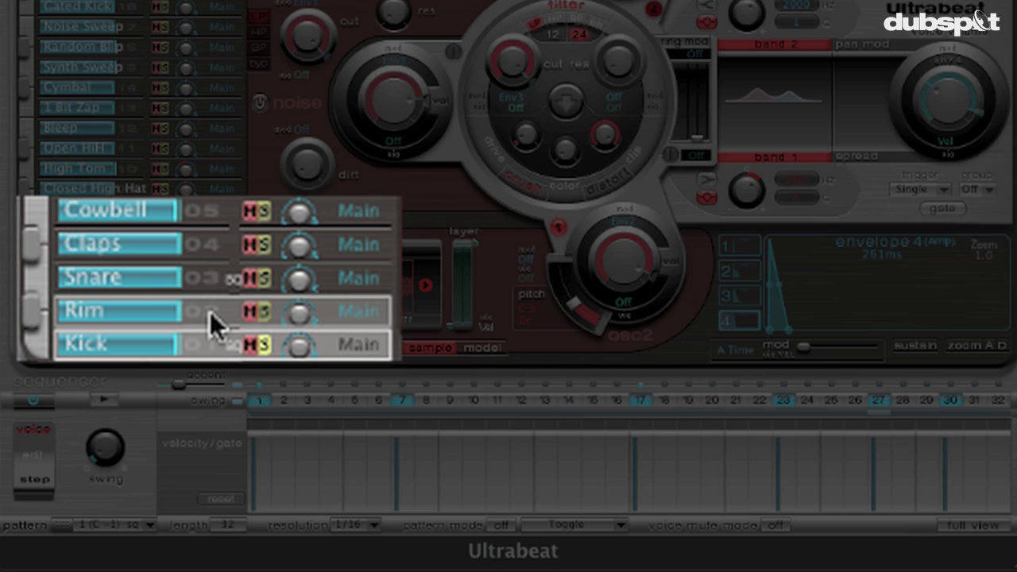
# Rename the Rim voice to 'Sweet Kick'.
pyautogui.click(133, 331)
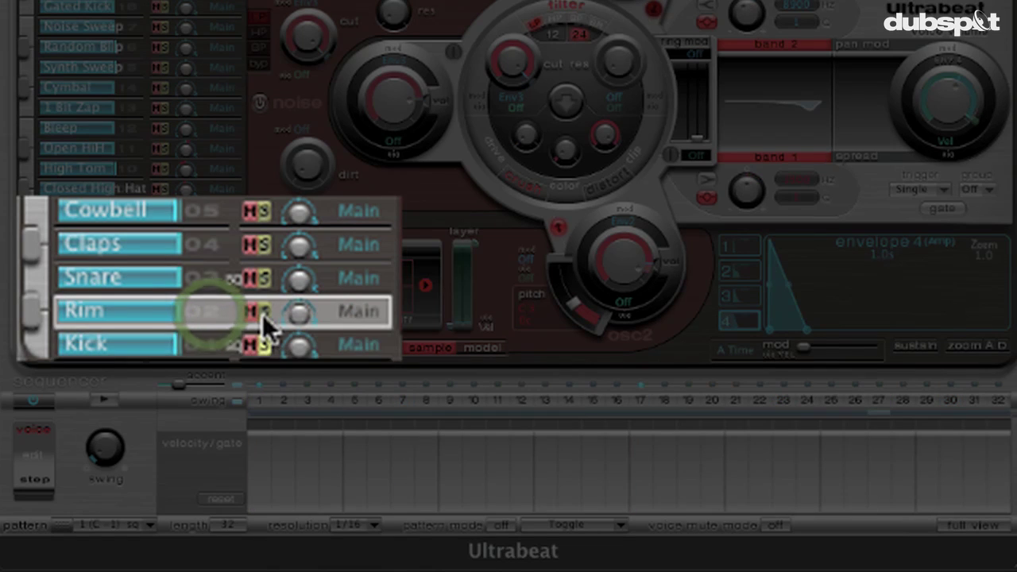
pyautogui.keyDown('shift'); pyautogui.click(238, 343); pyautogui.keyUp('shift')
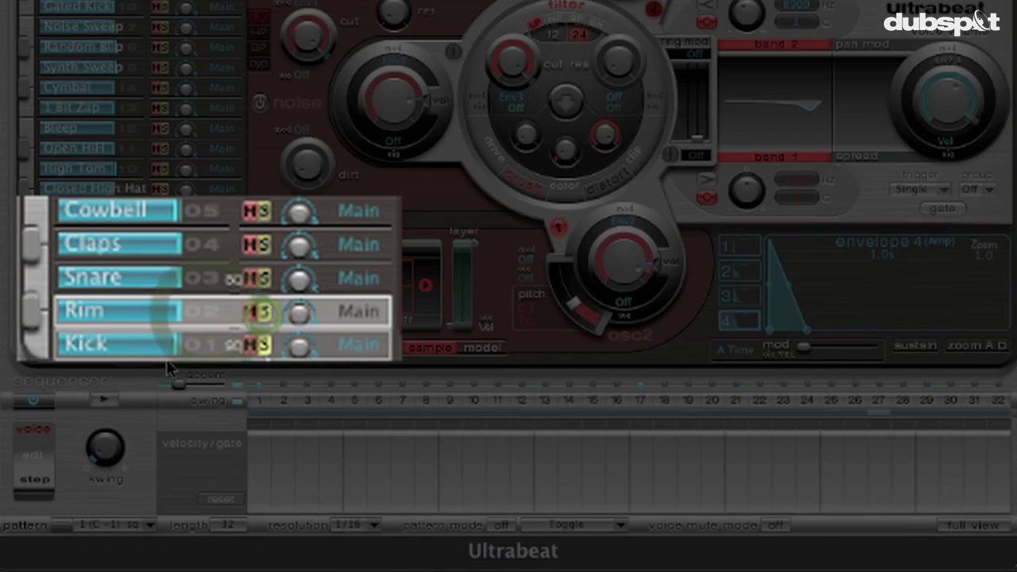
pyautogui.doubleClick(100, 311)
pyautogui.write('Sw')
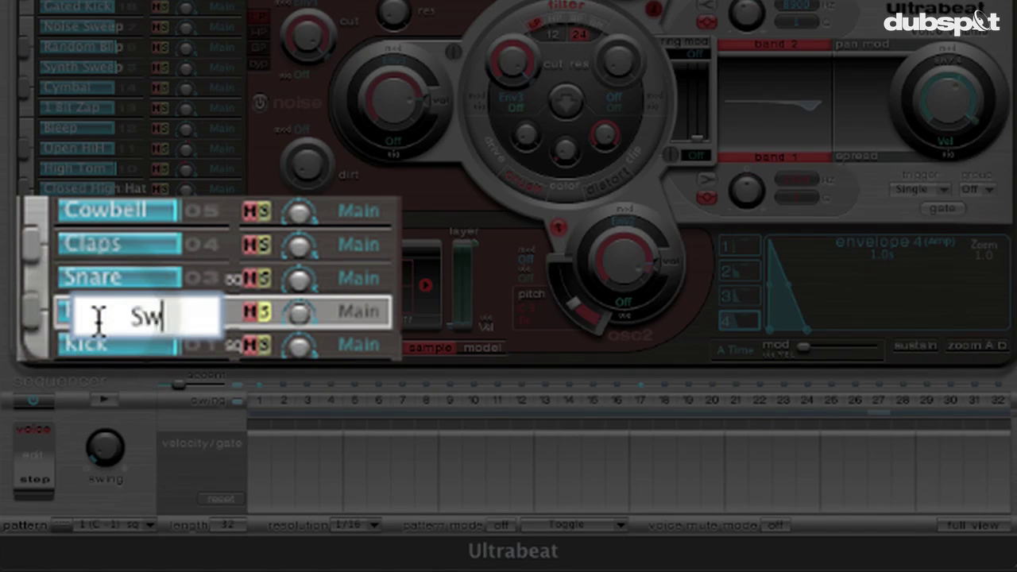
pyautogui.write('eet Kick')
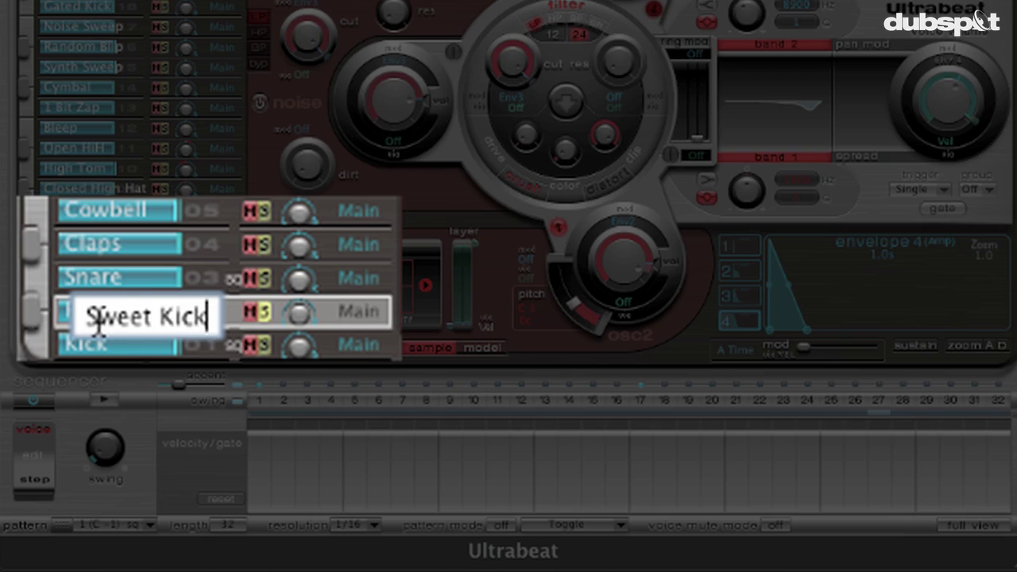
pyautogui.press('Return')
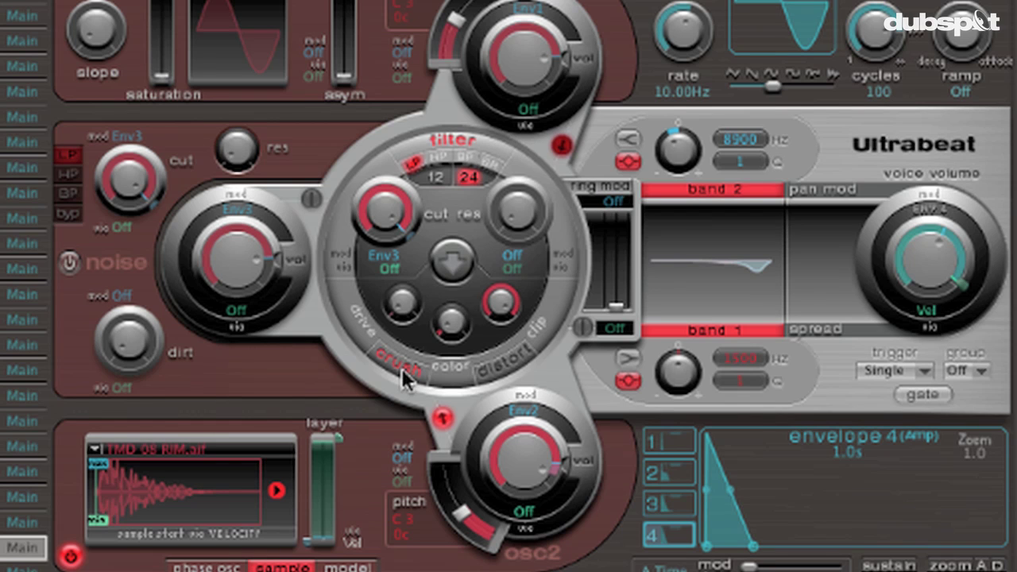
# Switch off the Sweet Kick's filter and EQ bands 1 and 2.
pyautogui.click(458, 138)
pyautogui.click(710, 190)
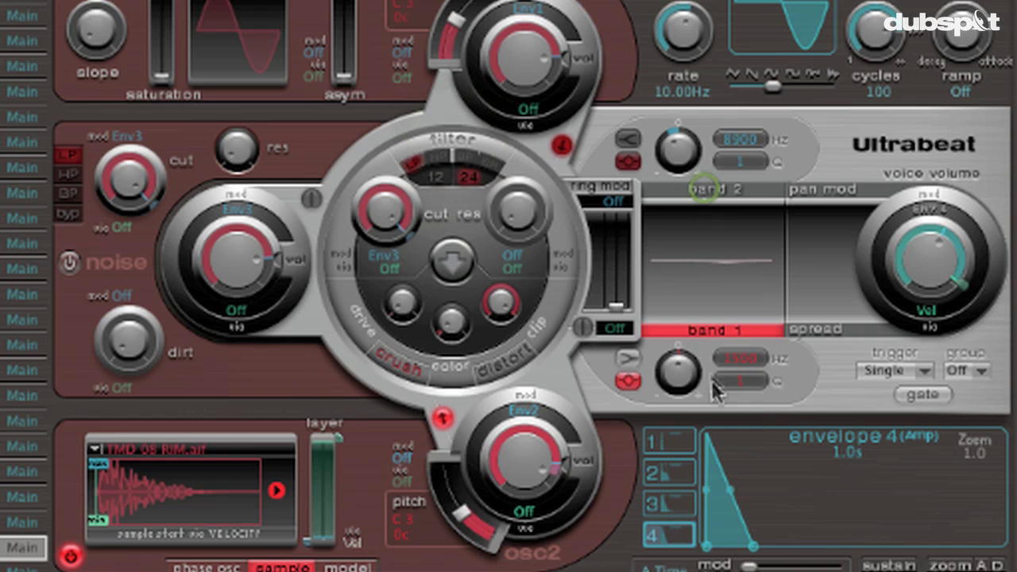
pyautogui.click(719, 342)
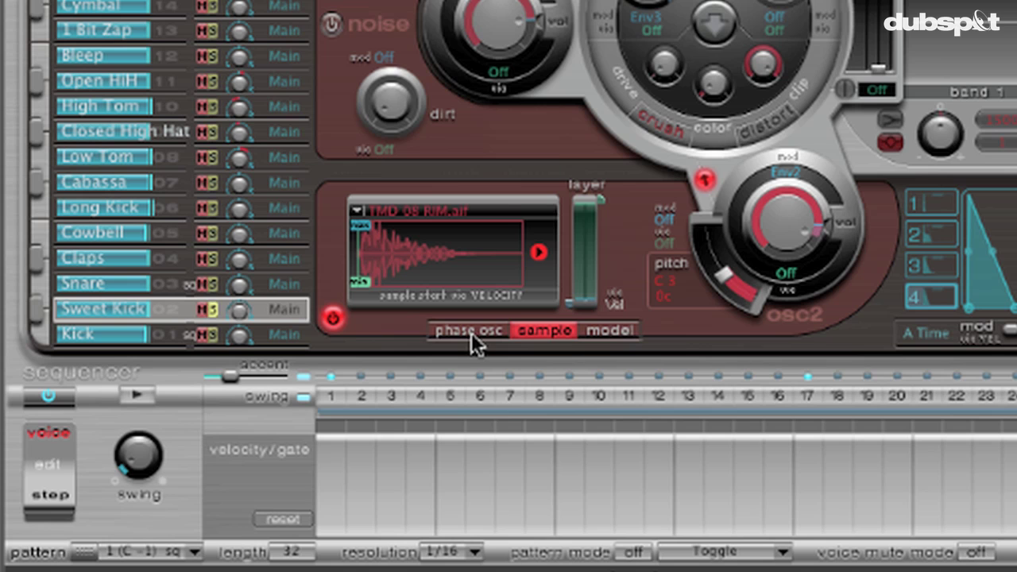
# Make oscillator 2 a phase oscillator, enable steps 1, 23, 26 and 29, and play the pattern.
pyautogui.click(471, 332)
pyautogui.click(330, 397)
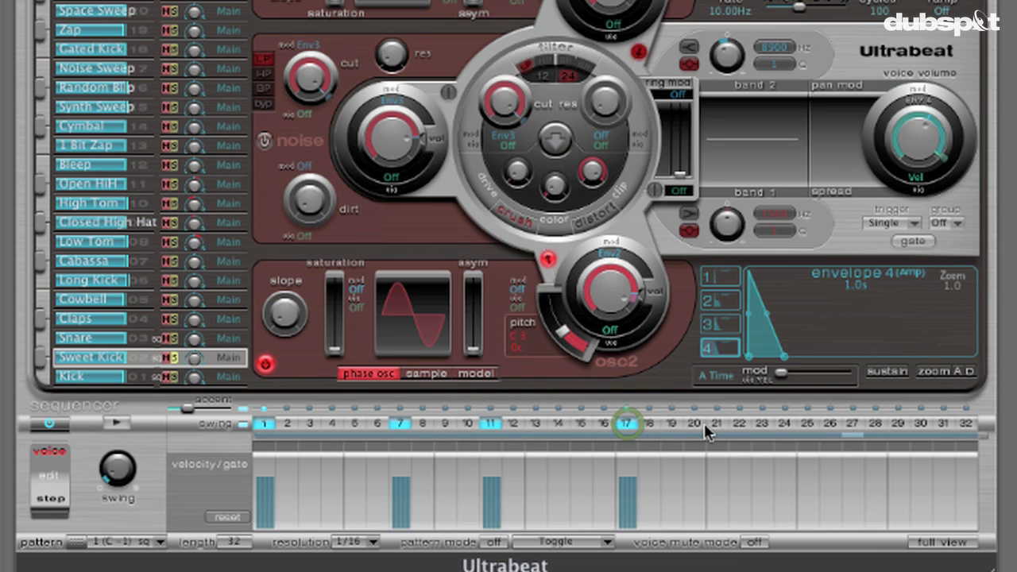
pyautogui.click(761, 423)
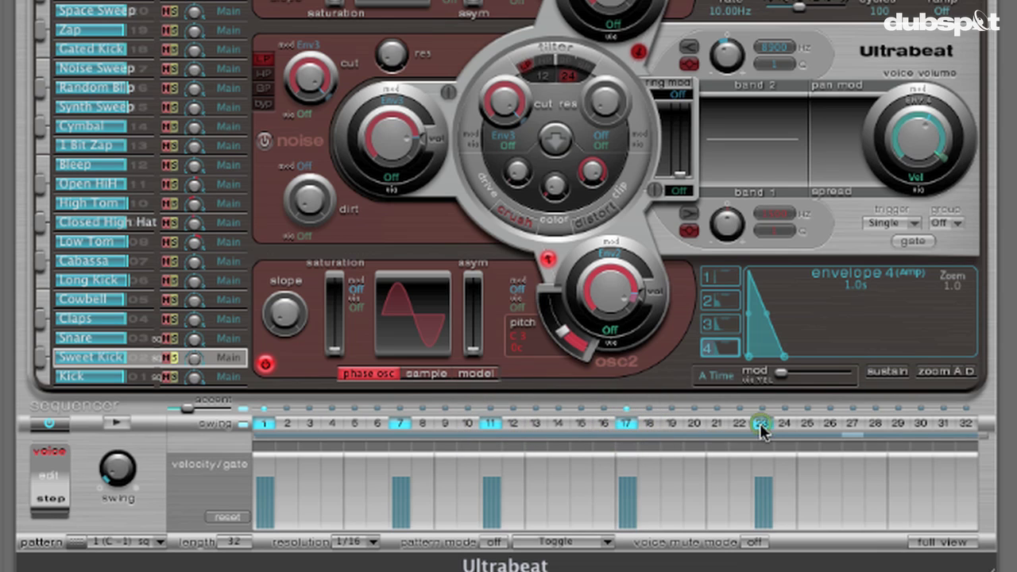
pyautogui.click(808, 425)
pyautogui.click(897, 424)
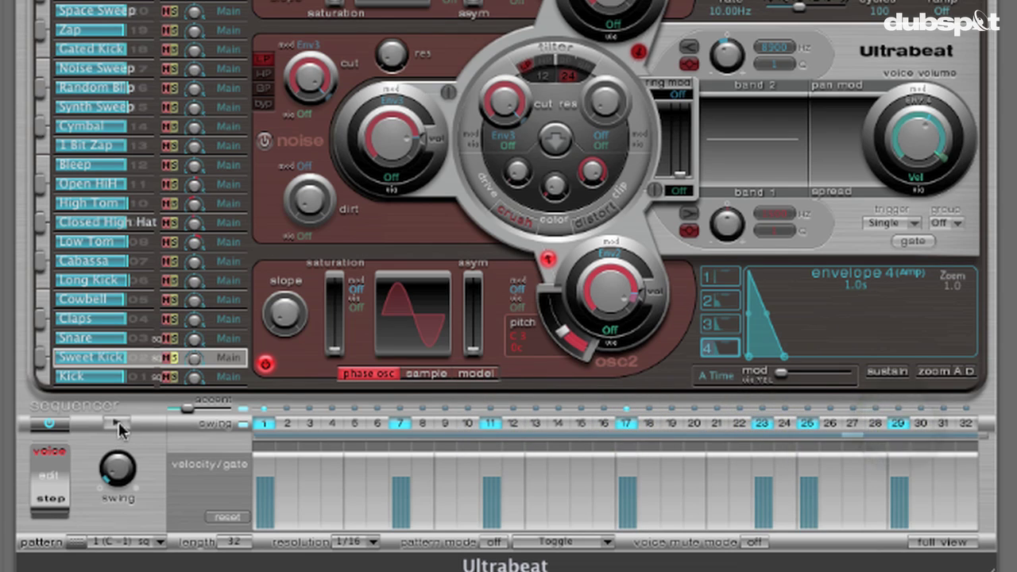
pyautogui.click(116, 423)
# Drop oscillator 2's pitch to about 49 Hz and fine-tune its volume knob, auditioning the result.
pyautogui.click(117, 423)
pyautogui.moveTo(567, 337); pyautogui.dragTo(577, 378)
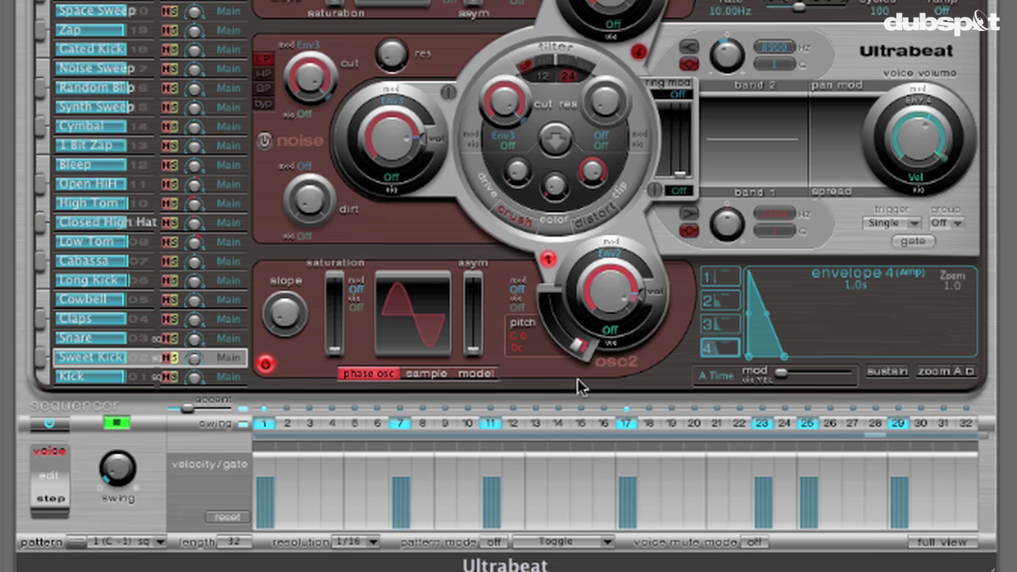
pyautogui.click(124, 421)
pyautogui.moveTo(604, 302); pyautogui.dragTo(598, 342)
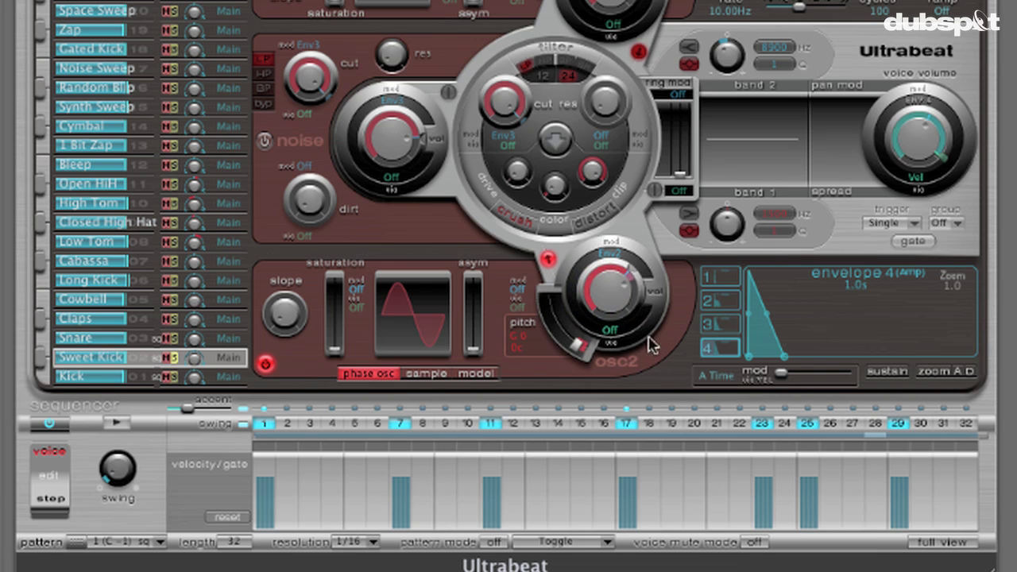
# Pull envelope 4's decay point in so the amp envelope spans about 941 ms.
pyautogui.click(719, 276)
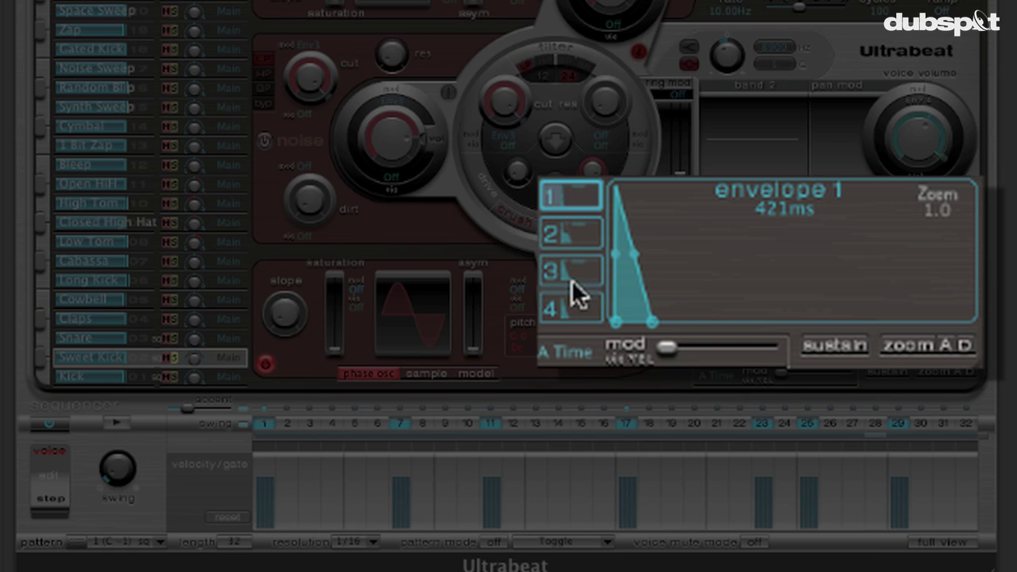
pyautogui.click(573, 310)
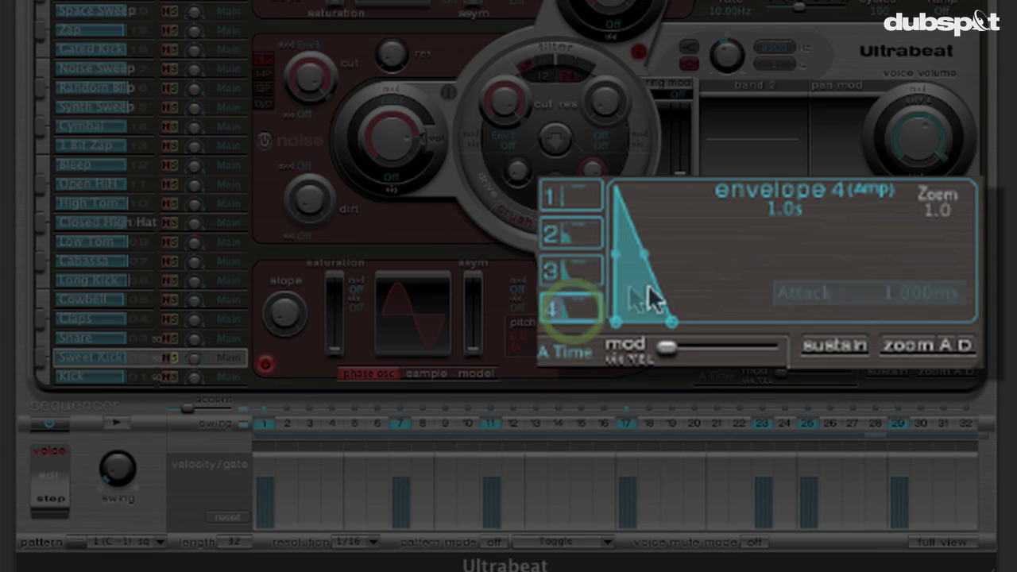
pyautogui.moveTo(672, 322); pyautogui.dragTo(628, 327)
pyautogui.click(550, 278)
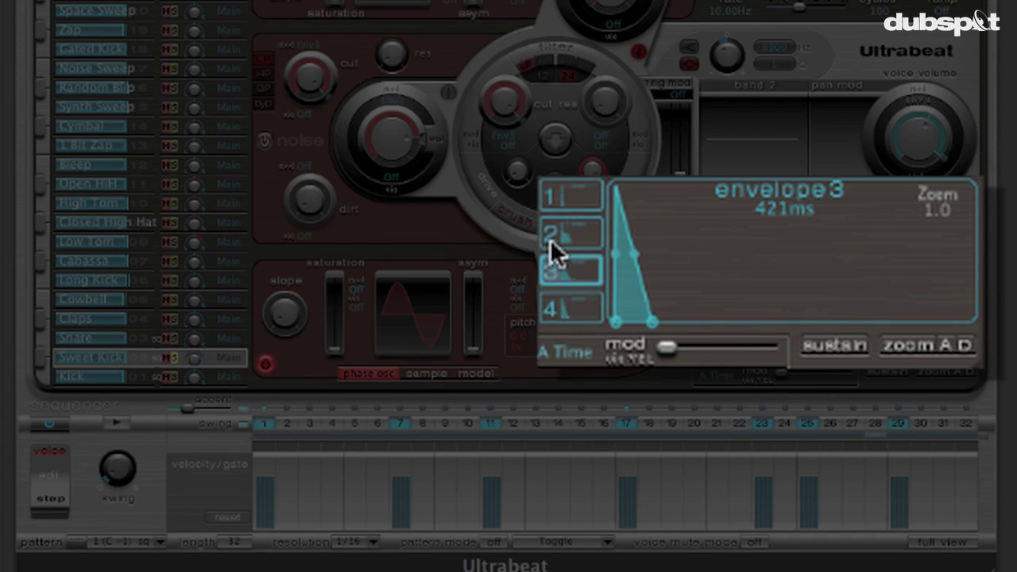
pyautogui.click(556, 253)
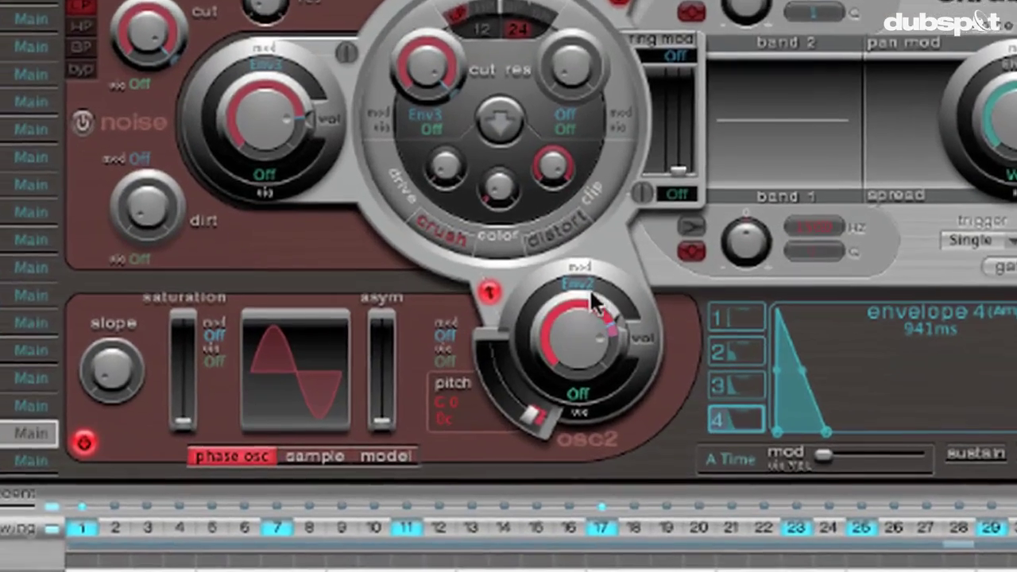
# Route Env2 to oscillator 2's volume with +22 dB modulation depth at 6 dB level.
pyautogui.click(612, 254)
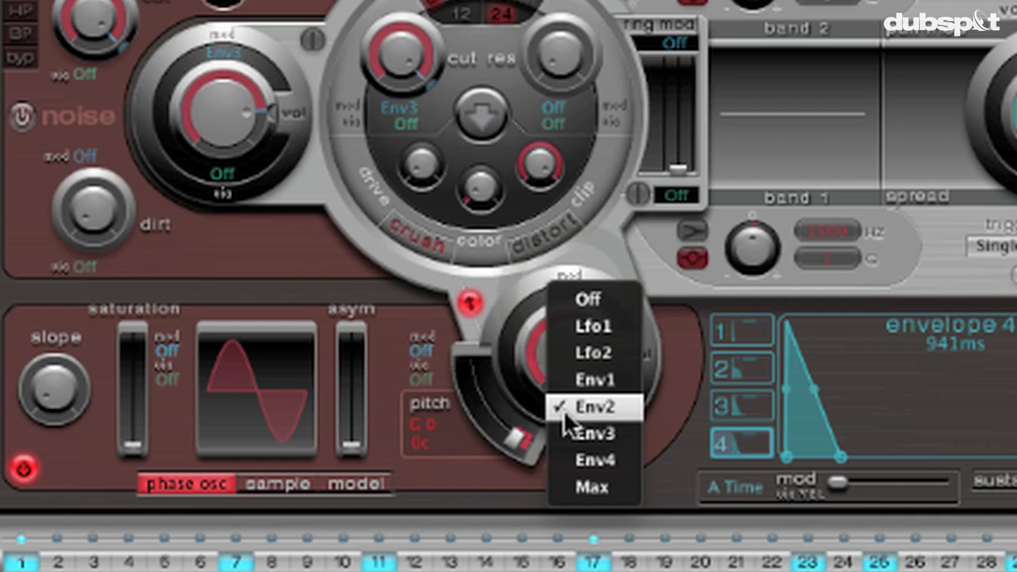
pyautogui.click(488, 291)
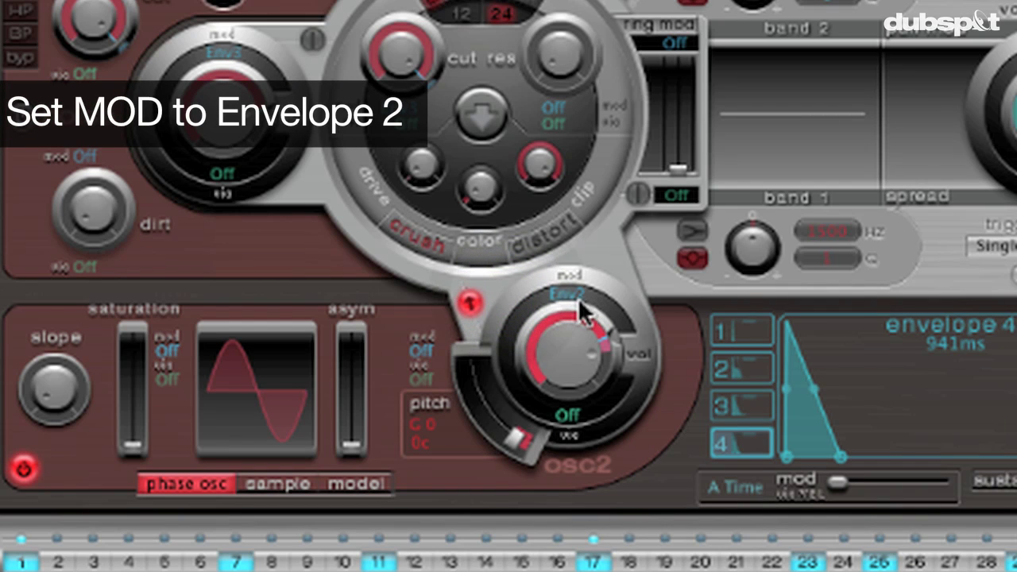
pyautogui.click(579, 294)
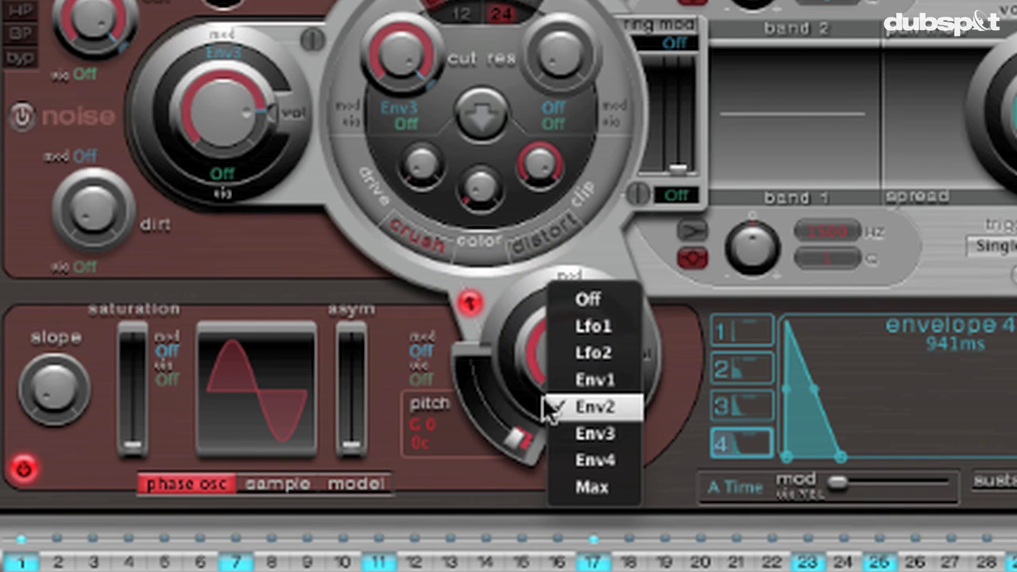
pyautogui.click(593, 401)
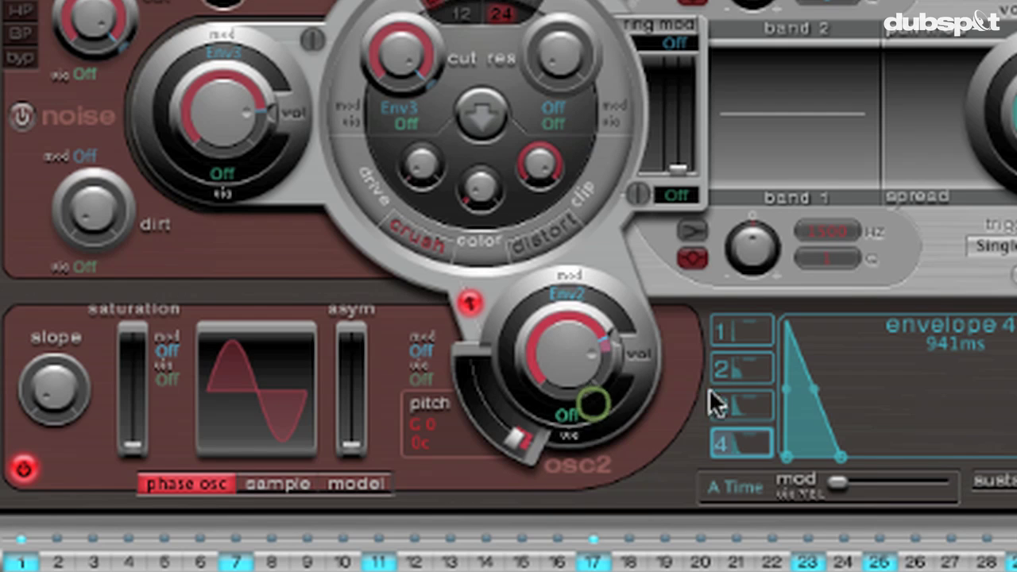
pyautogui.click(734, 370)
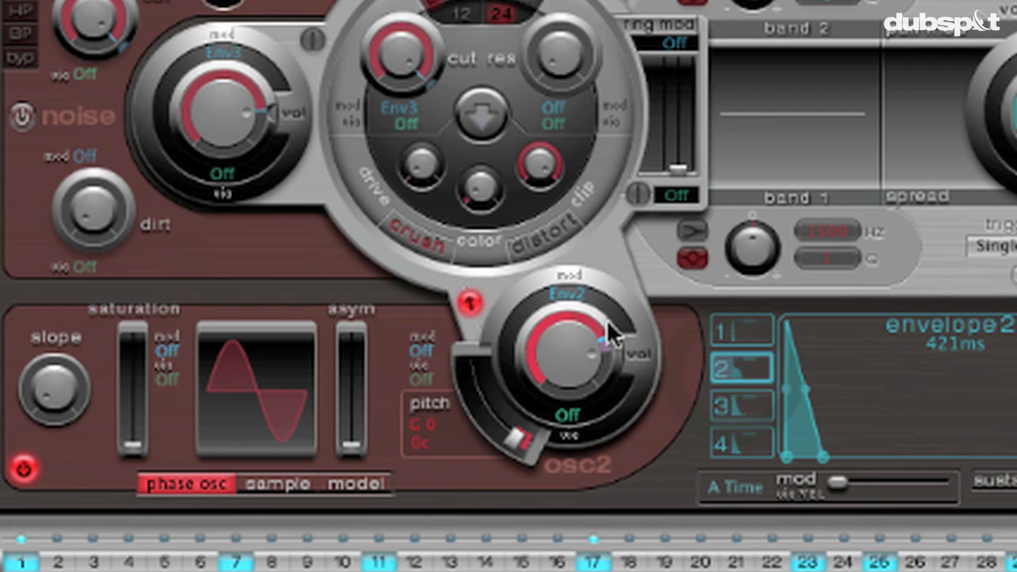
pyautogui.moveTo(601, 352); pyautogui.dragTo(574, 402)
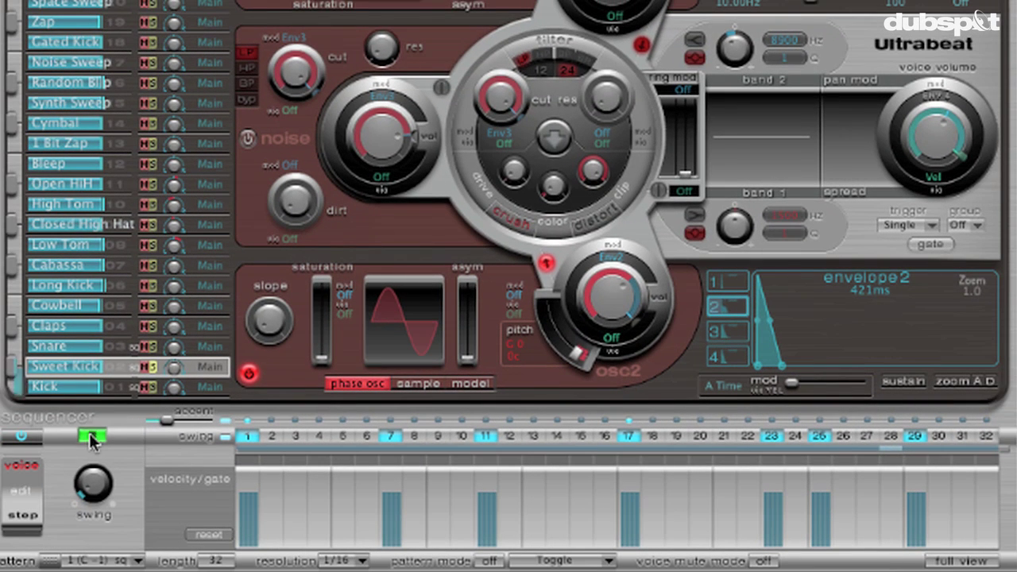
# Reshape envelope 2's attack and decay to span about 460 ms, zooming in then back to 8.7.
pyautogui.moveTo(780, 360)
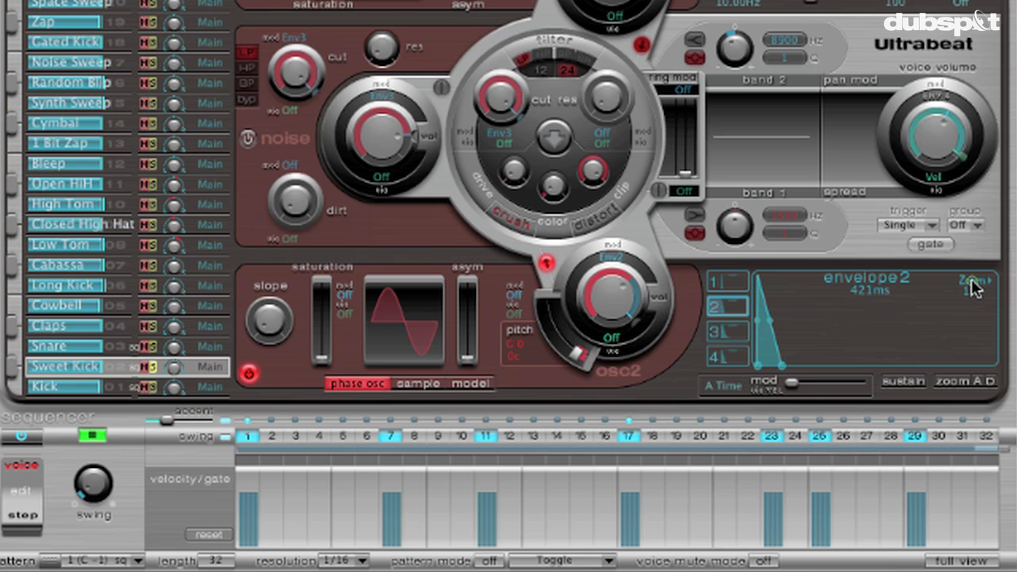
pyautogui.moveTo(974, 288); pyautogui.dragTo(973, 230)
pyautogui.moveTo(768, 294); pyautogui.dragTo(688, 276)
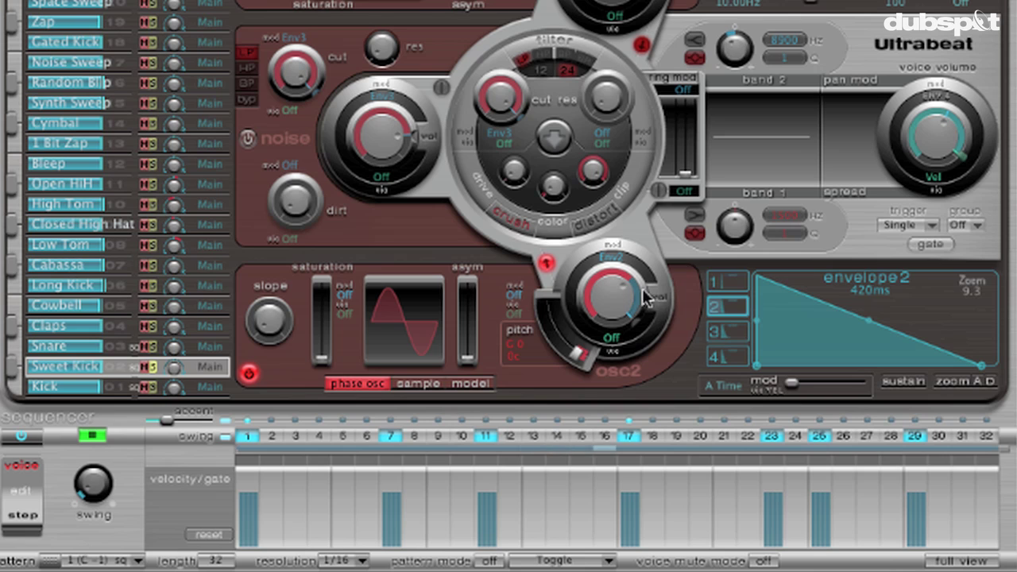
pyautogui.click(981, 366)
pyautogui.moveTo(982, 367)
pyautogui.mouseDown()
pyautogui.moveTo(735, 368)
pyautogui.moveTo(867, 377)
pyautogui.moveTo(997, 365)
pyautogui.mouseUp()
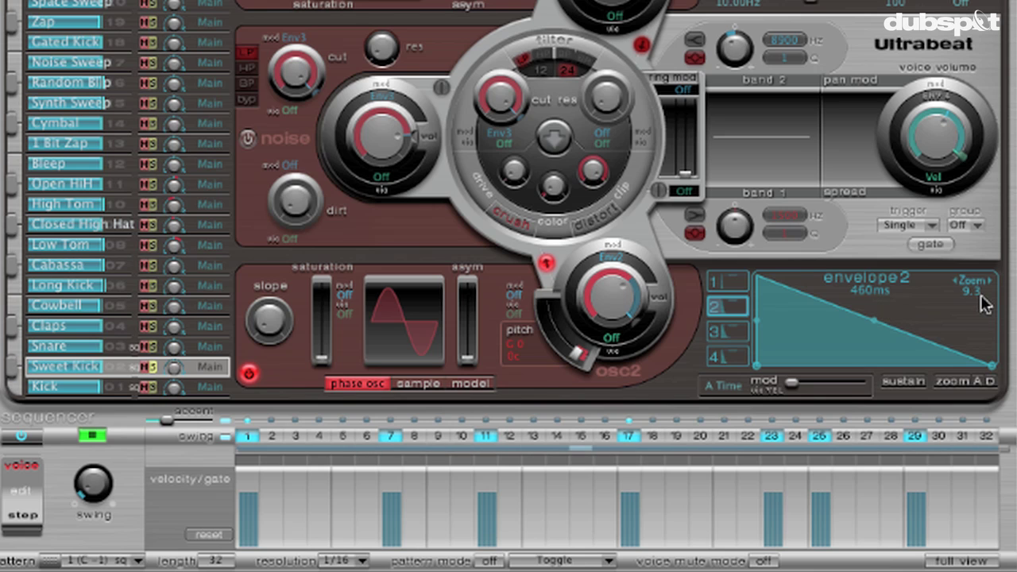
pyautogui.moveTo(978, 293); pyautogui.dragTo(947, 318)
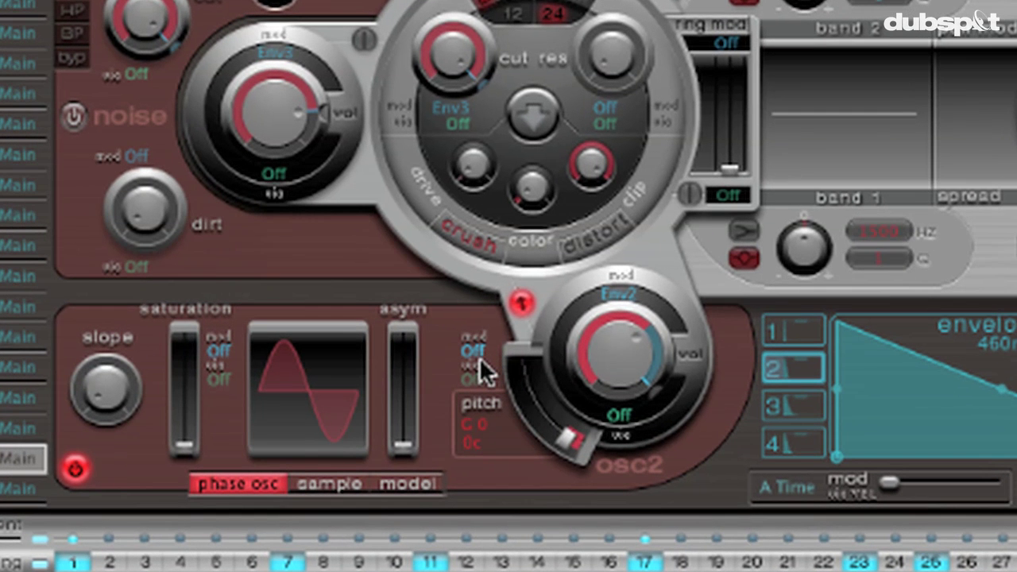
# Set Env1 as oscillator 2's pitch modulation source with about +17 semitones depth.
pyautogui.click(479, 358)
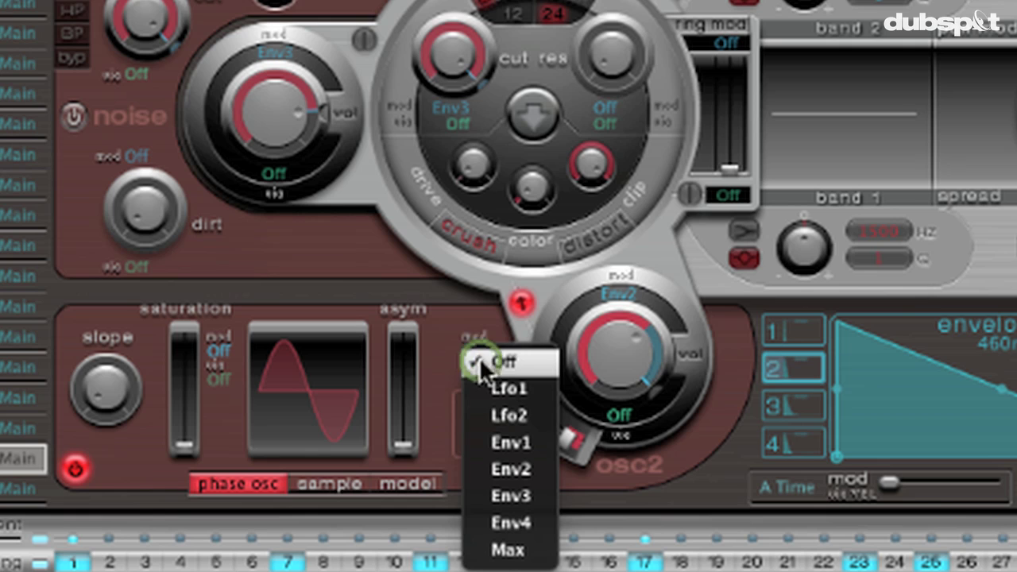
pyautogui.click(505, 445)
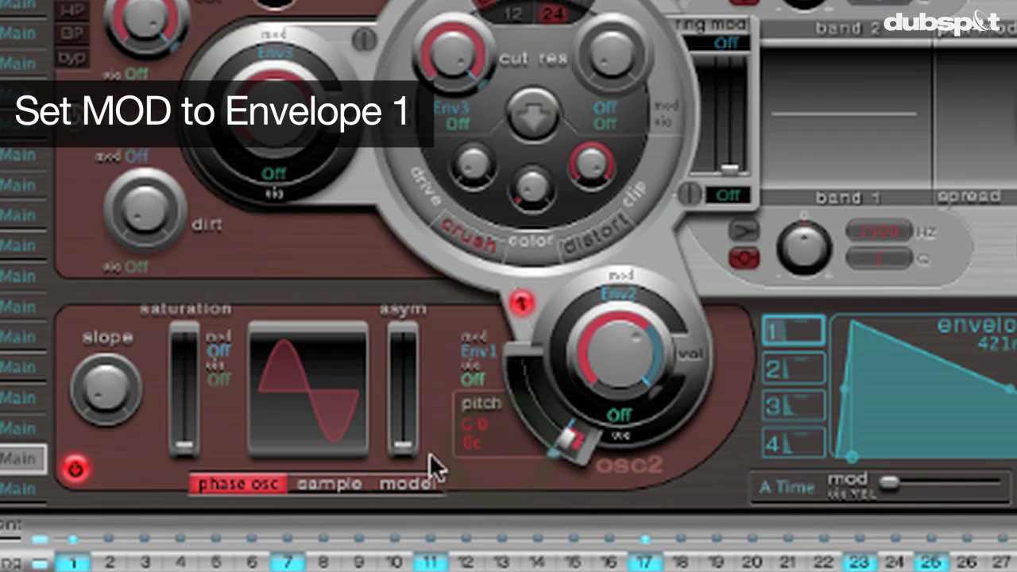
pyautogui.moveTo(551, 469); pyautogui.dragTo(507, 429)
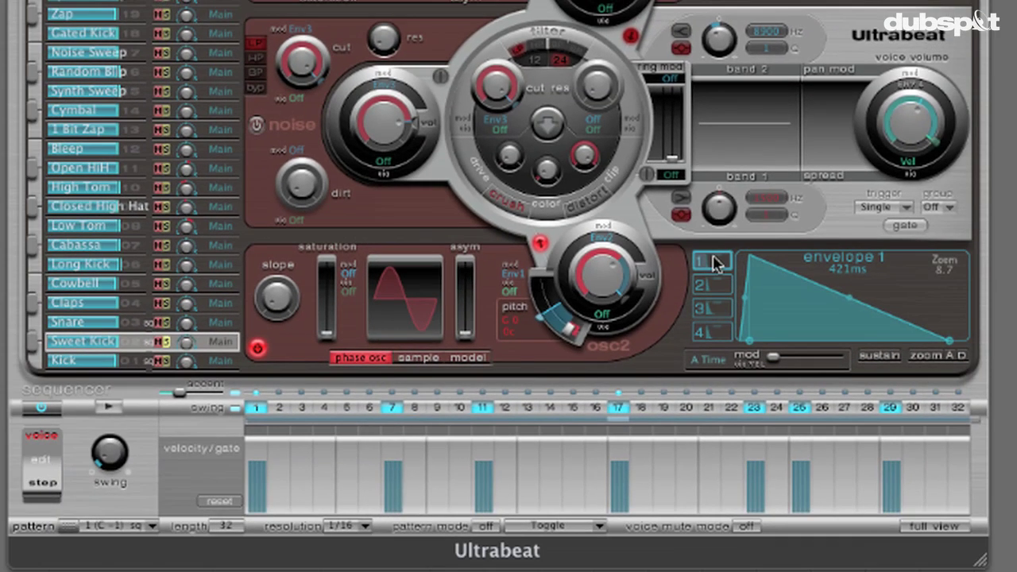
# Shape envelope 1 into a short convex punch of about 56 ms while the pattern plays.
pyautogui.click(109, 411)
pyautogui.moveTo(949, 341); pyautogui.dragTo(802, 370)
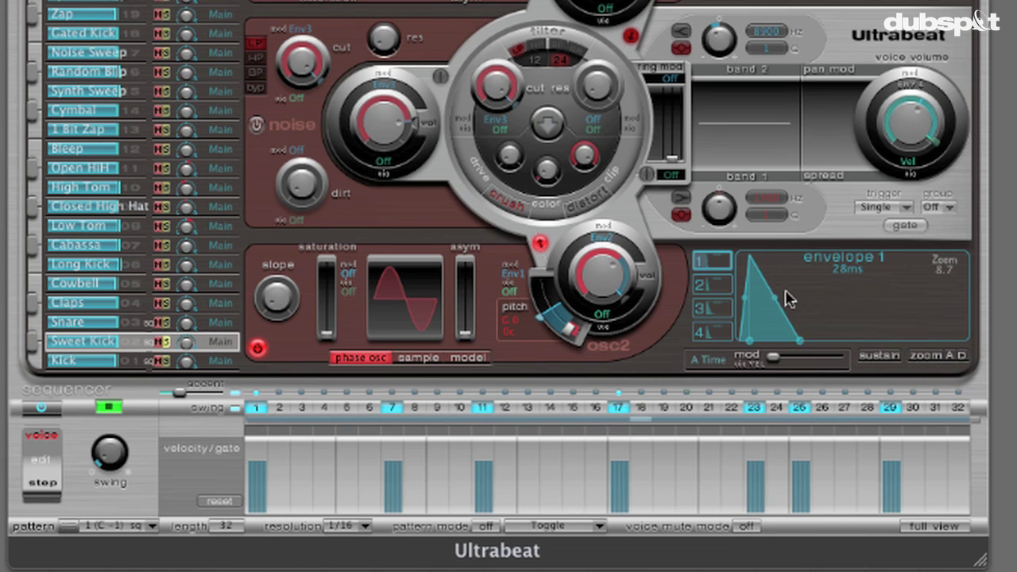
pyautogui.moveTo(772, 308); pyautogui.dragTo(747, 319)
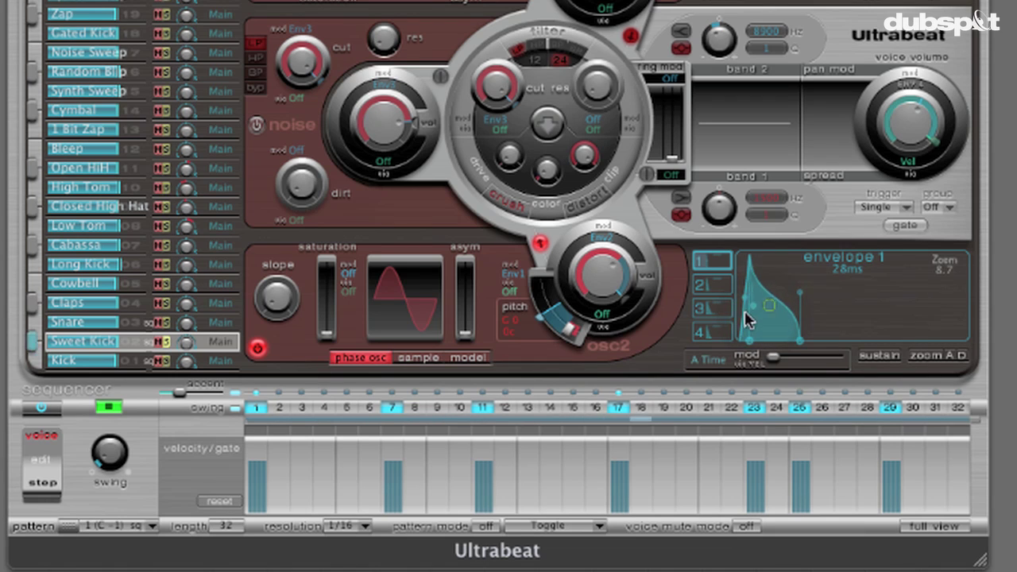
pyautogui.moveTo(751, 266); pyautogui.dragTo(735, 298)
pyautogui.moveTo(789, 340)
pyautogui.mouseDown()
pyautogui.moveTo(819, 351)
pyautogui.moveTo(785, 315)
pyautogui.moveTo(772, 333)
pyautogui.moveTo(759, 322)
pyautogui.moveTo(814, 291)
pyautogui.moveTo(784, 301)
pyautogui.moveTo(812, 326)
pyautogui.mouseUp()
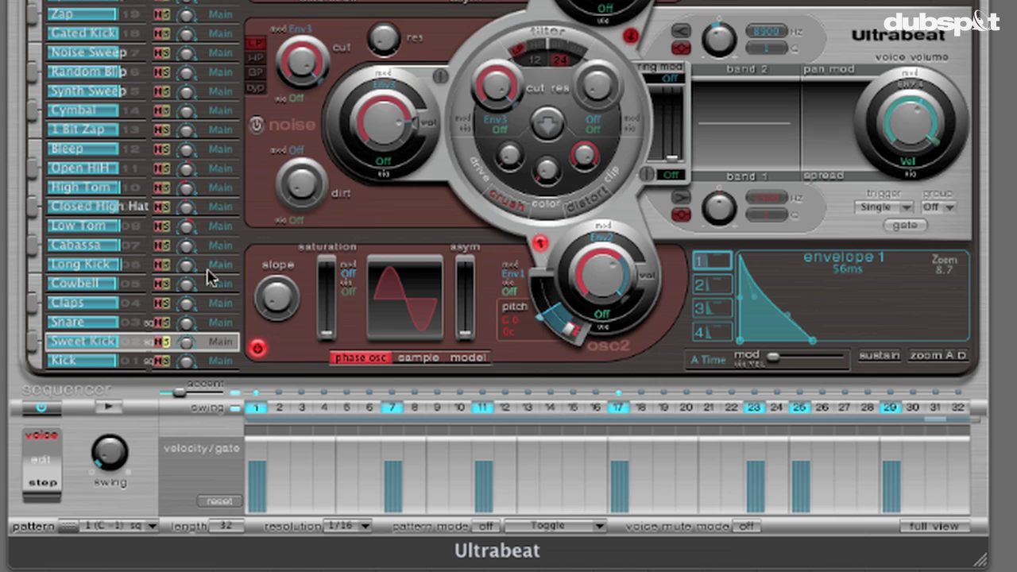
# Raise the Sweet Kick's voice volume to about -5 dB.
pyautogui.moveTo(146, 352); pyautogui.dragTo(166, 328)
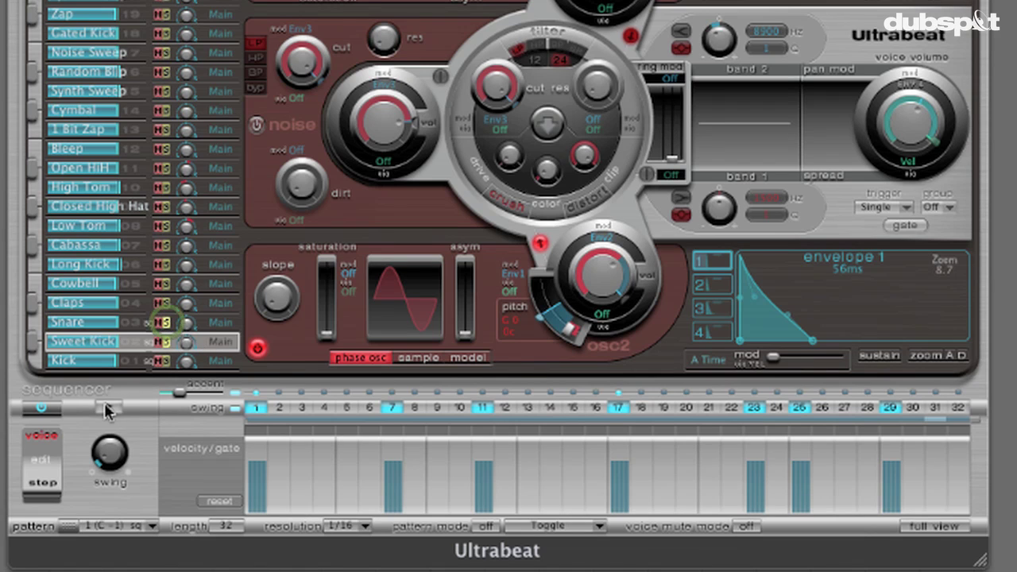
pyautogui.click(109, 407)
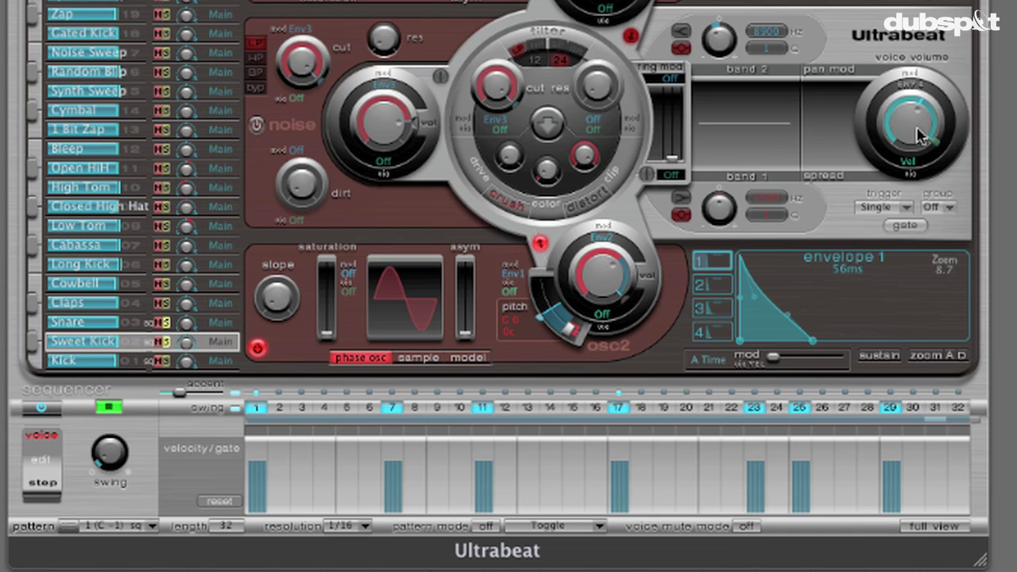
pyautogui.moveTo(917, 136)
pyautogui.mouseDown()
pyautogui.moveTo(935, 100)
pyautogui.moveTo(919, 136)
pyautogui.mouseUp()
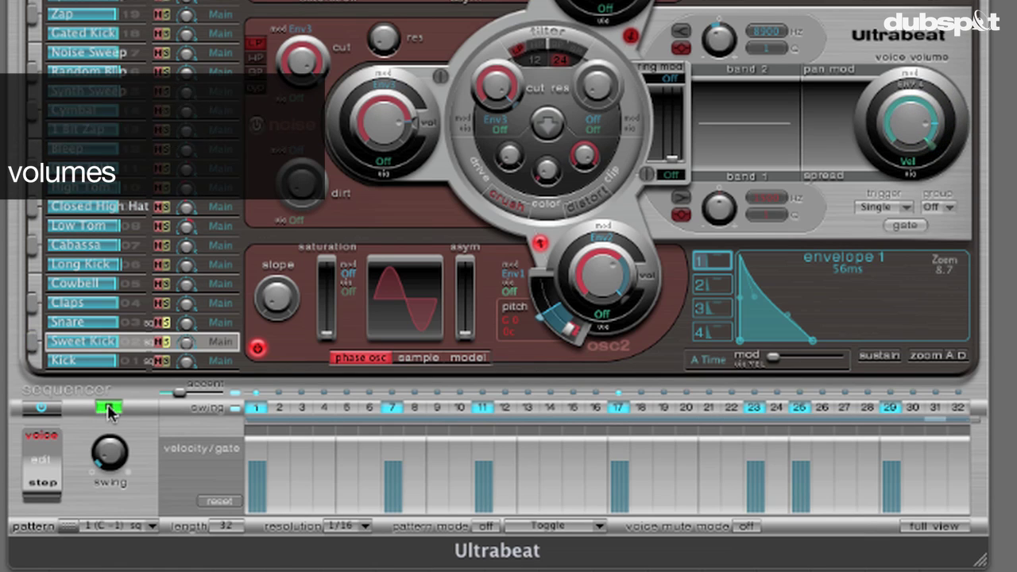
# Move the kick's last hit from step 29 to step 30.
pyautogui.click(889, 407)
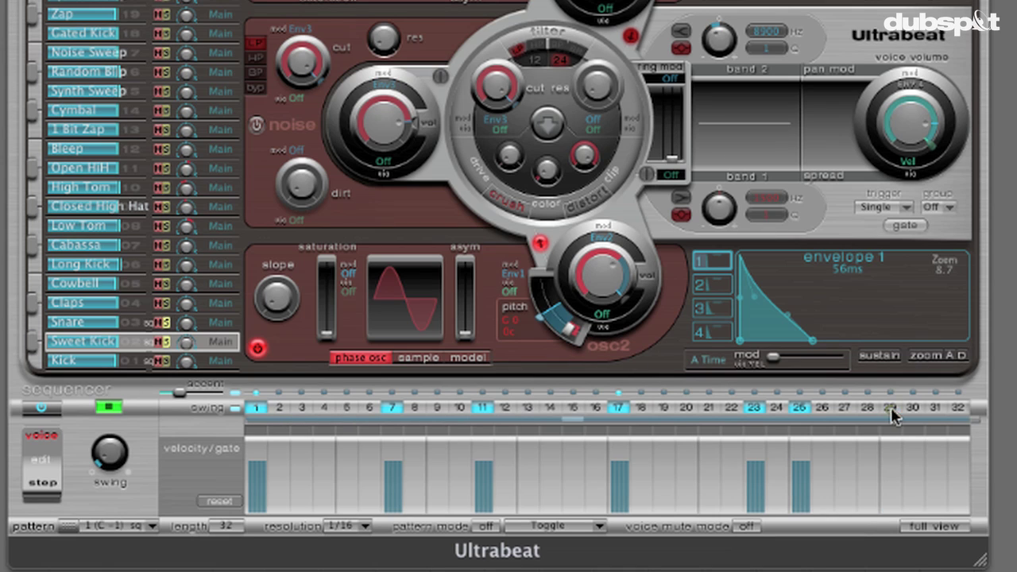
pyautogui.click(935, 407)
pyautogui.click(935, 406)
pyautogui.click(913, 406)
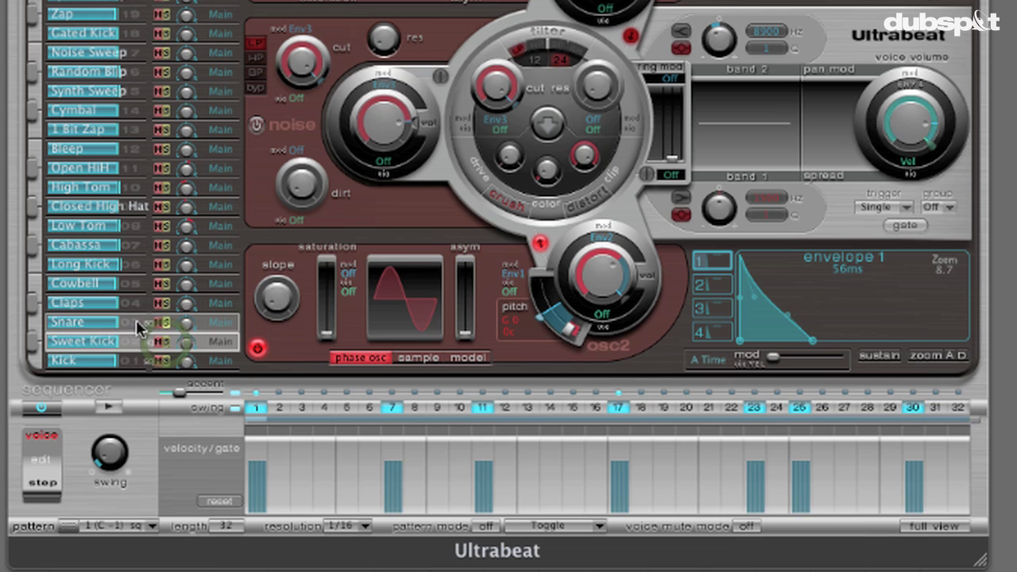
# Select the Snare voice, stop playback, and turn off its EQ band 2.
pyautogui.click(137, 324)
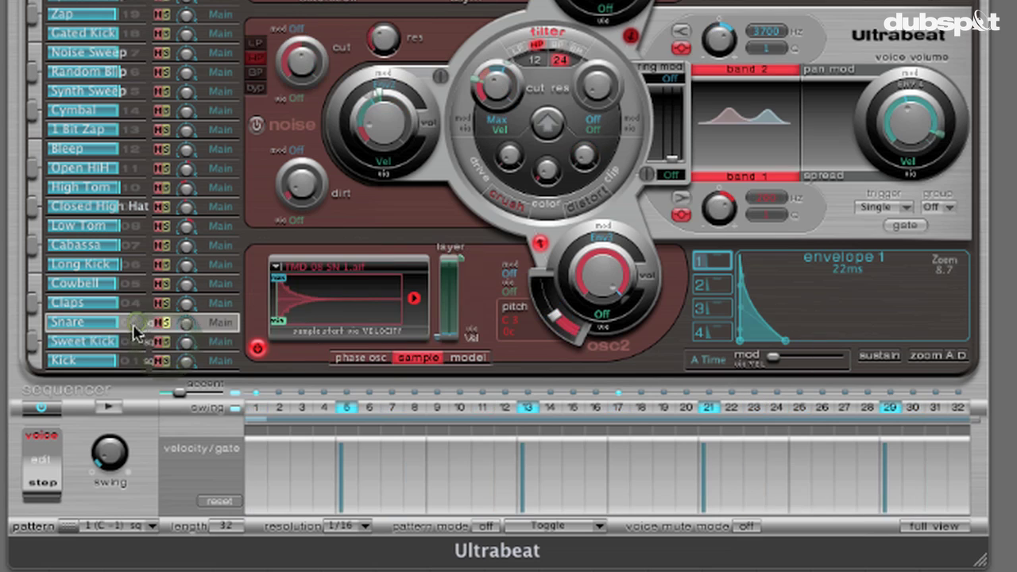
pyautogui.click(108, 408)
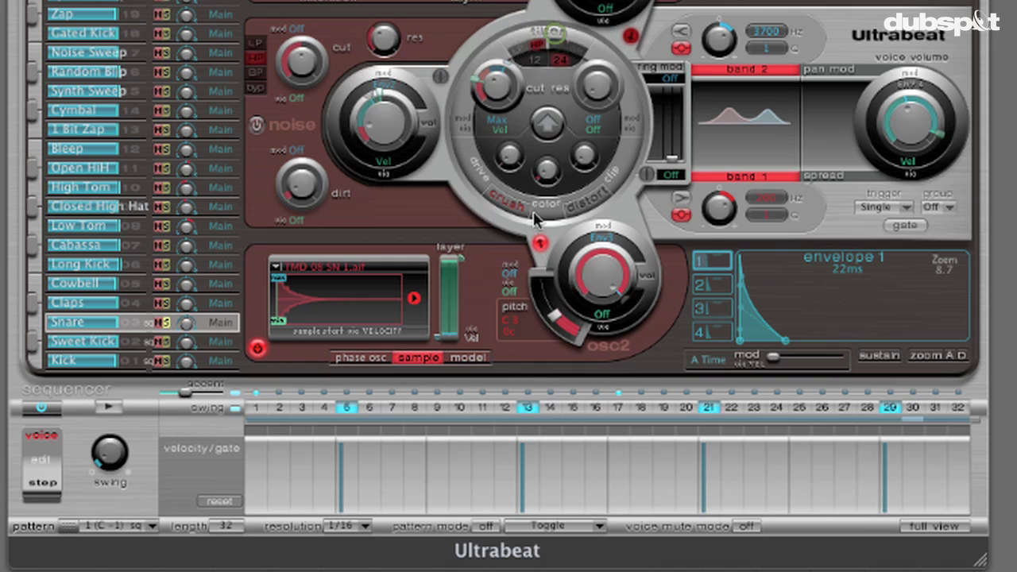
pyautogui.click(737, 70)
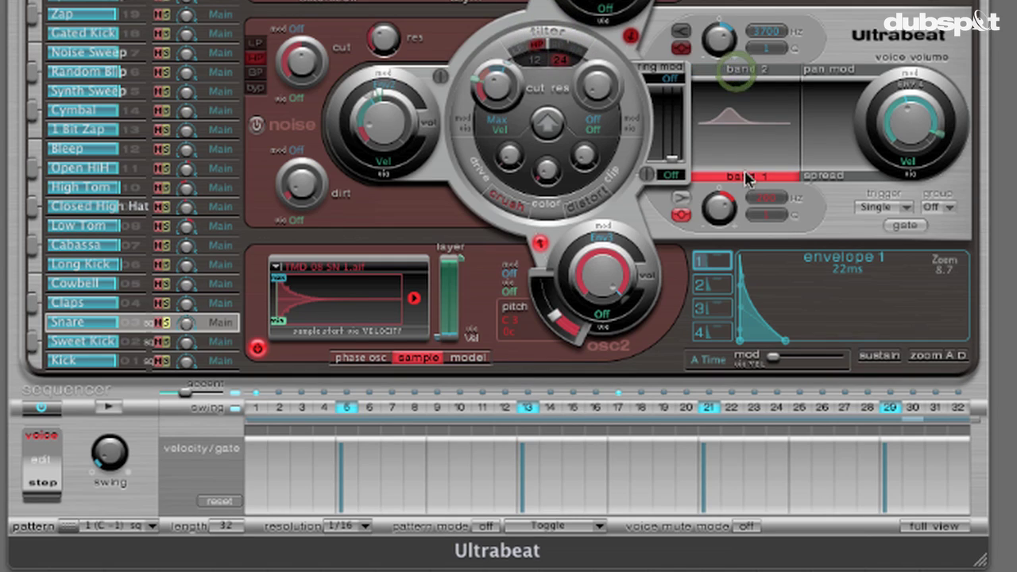
# Rename the Claps voice to 'Sweet Snare'.
pyautogui.click(68, 303)
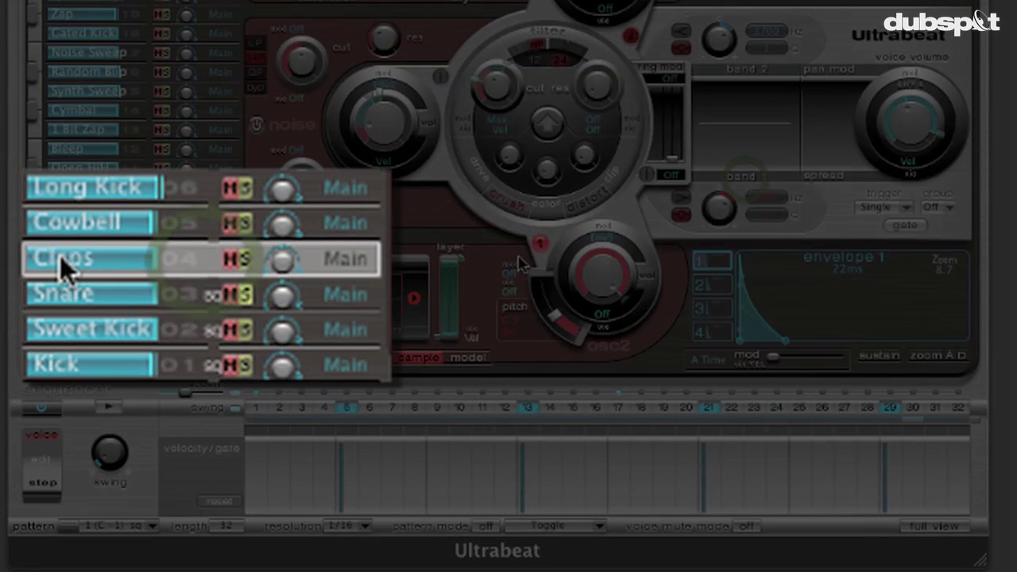
pyautogui.doubleClick(60, 255)
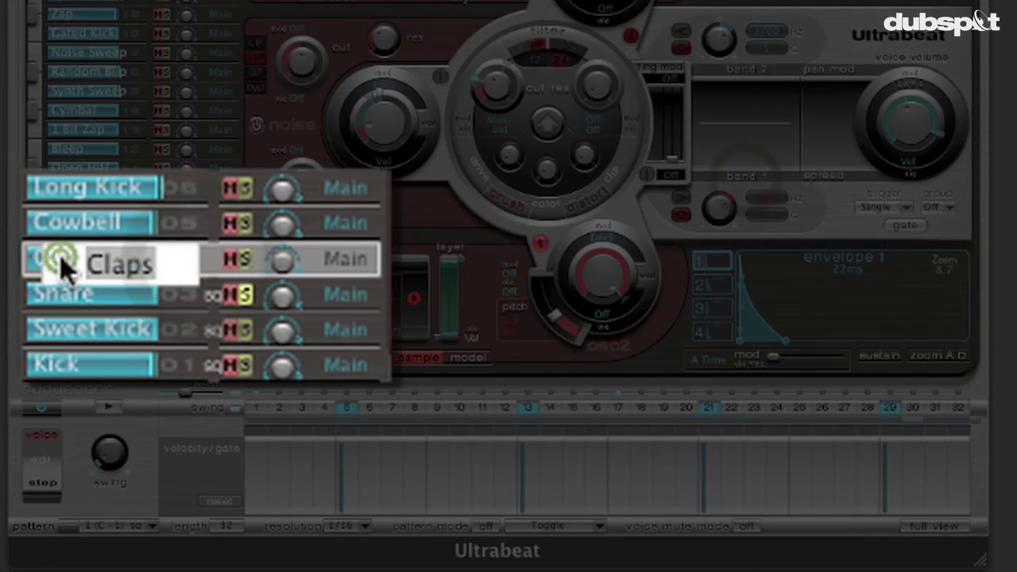
pyautogui.write('S')
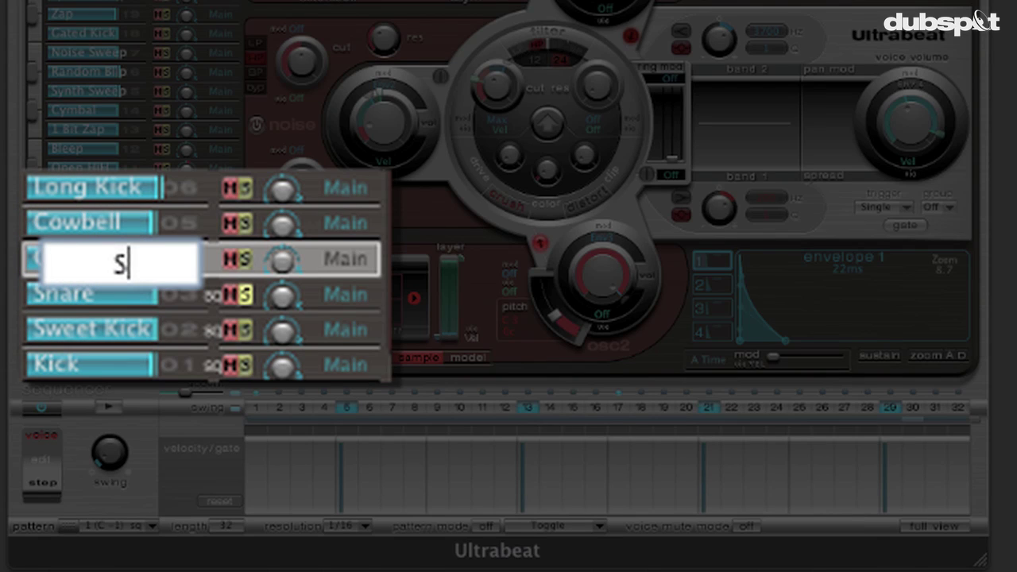
pyautogui.write('weet San')
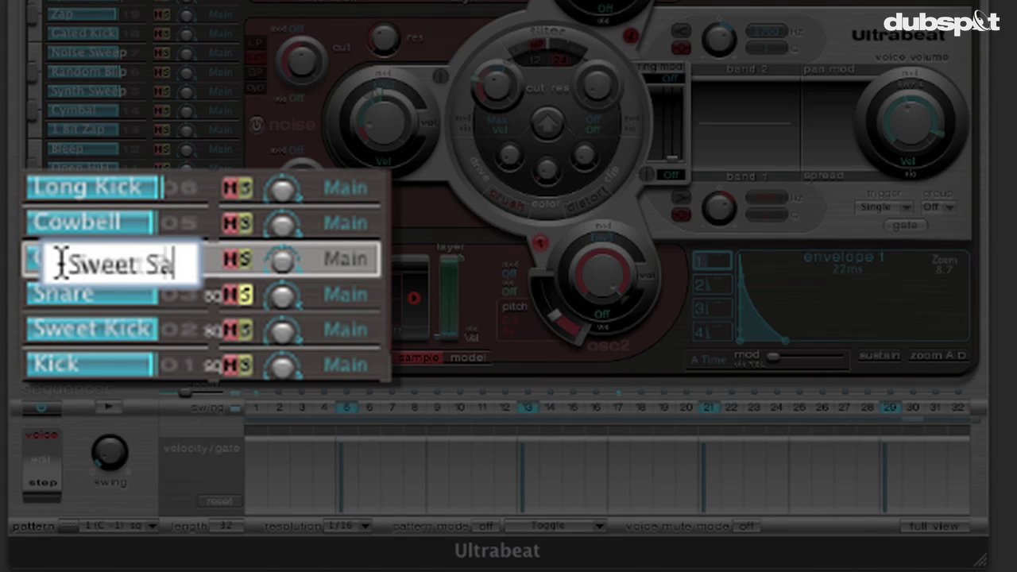
pyautogui.press('BackSpace')
pyautogui.press('BackSpace')
pyautogui.write('nare')
pyautogui.press('Return')
pyautogui.press('super+v')
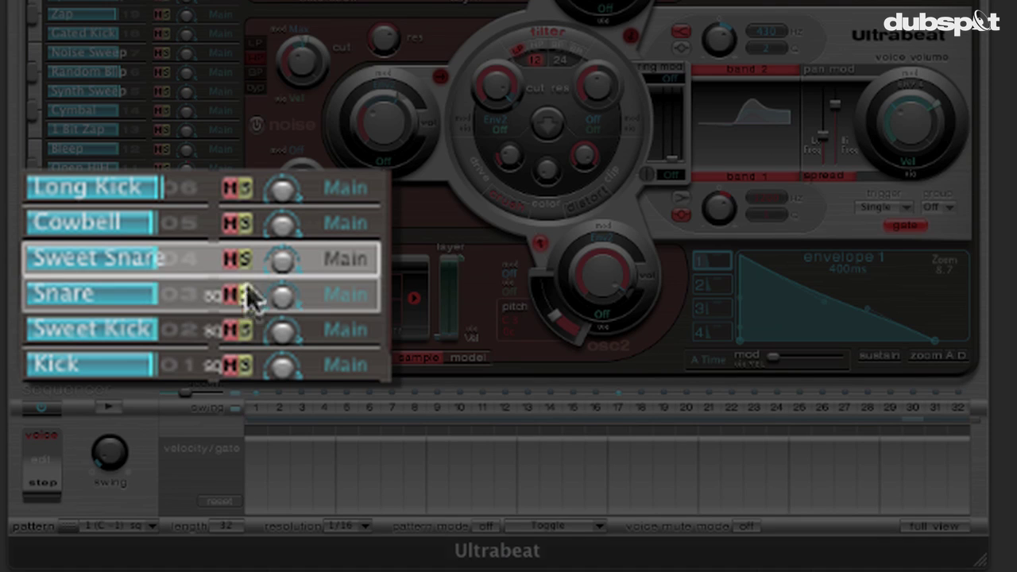
# Solo Sweet Snare and switch off its EQ bands 1 and 2, stereo spread and gate.
pyautogui.click(244, 258)
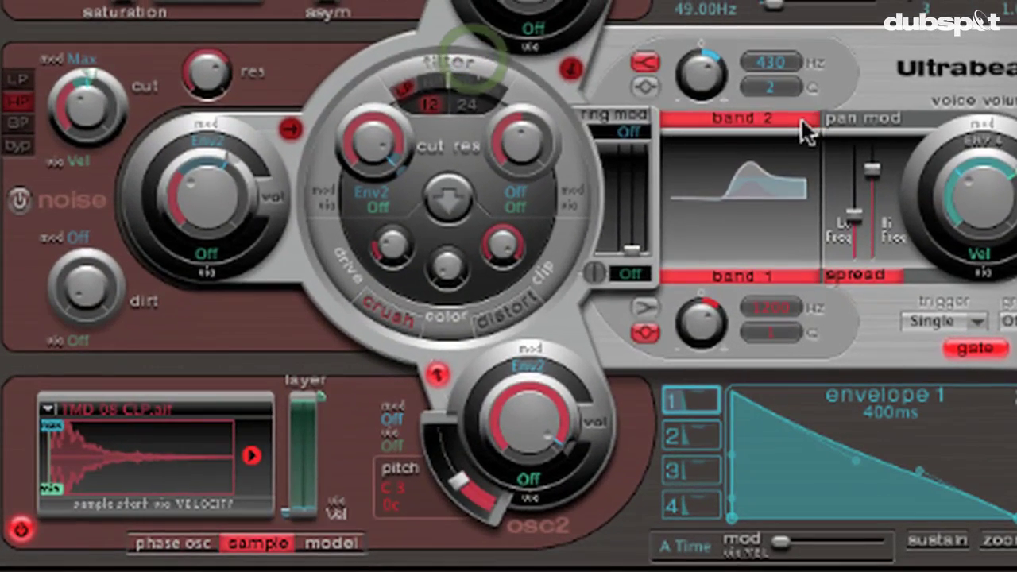
pyautogui.click(802, 120)
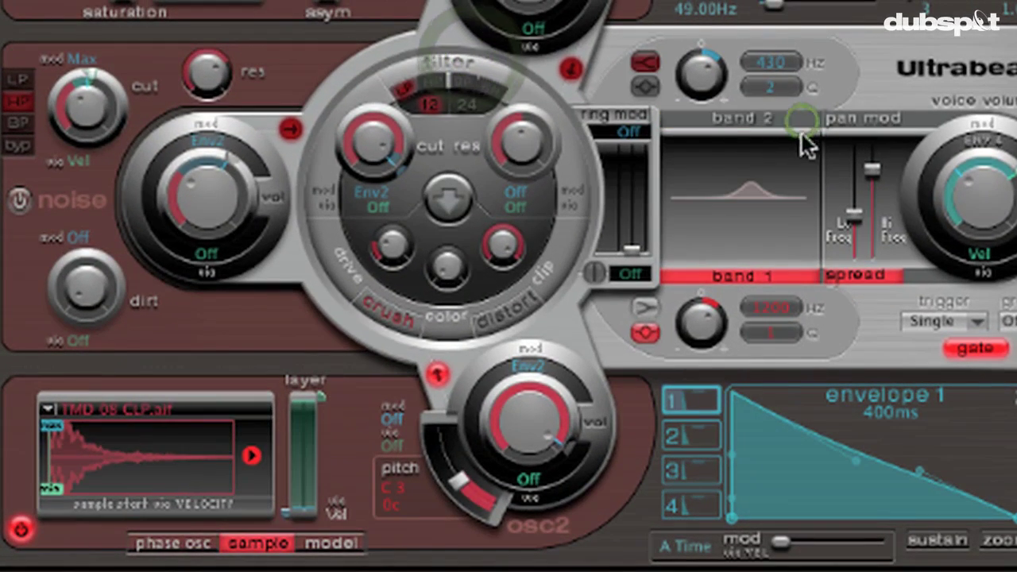
pyautogui.click(785, 275)
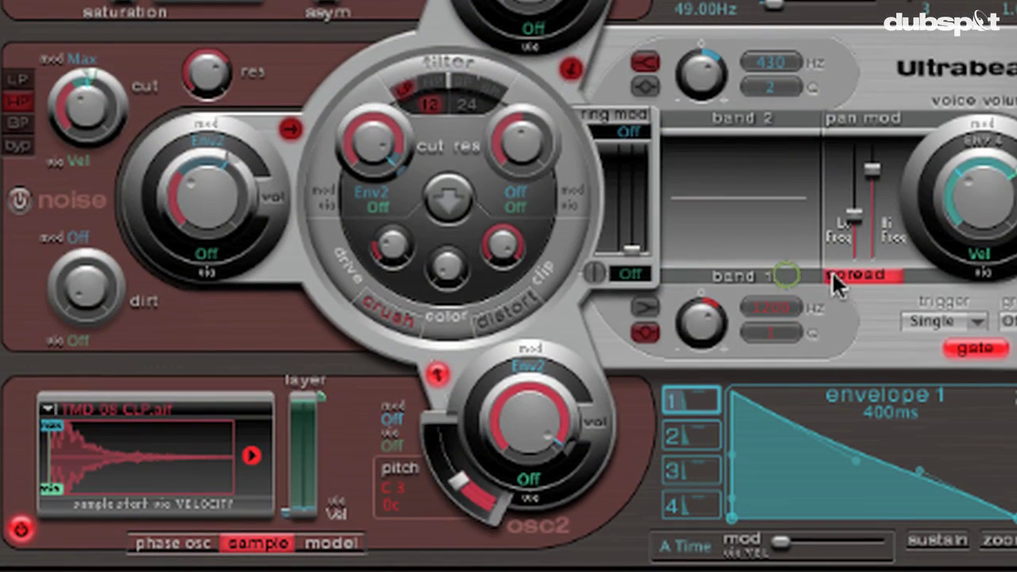
pyautogui.click(851, 275)
pyautogui.click(975, 348)
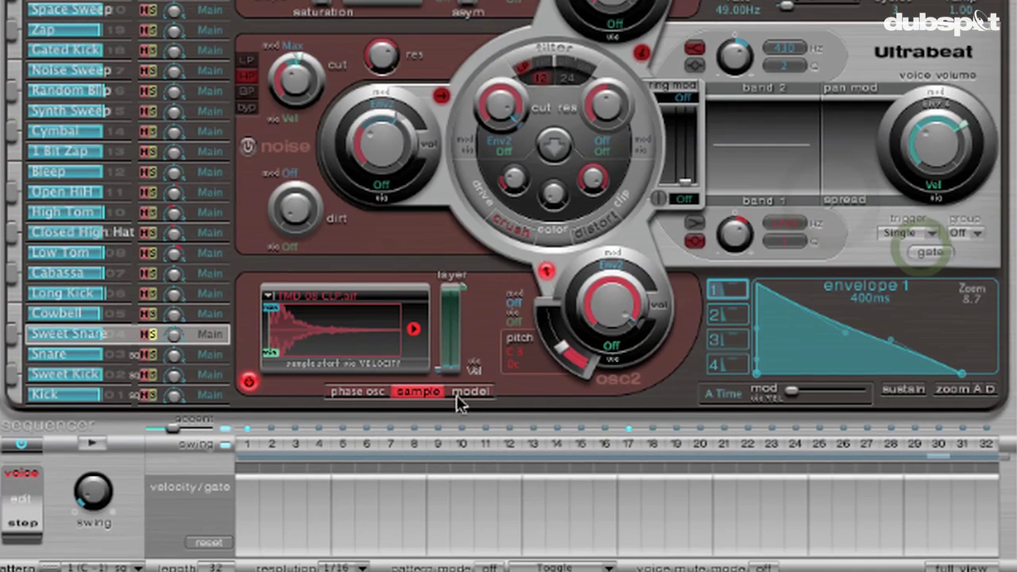
# Switch the oscillator to phase mode and enable snare steps 6, 13, 21 and 29.
pyautogui.click(370, 393)
pyautogui.click(343, 443)
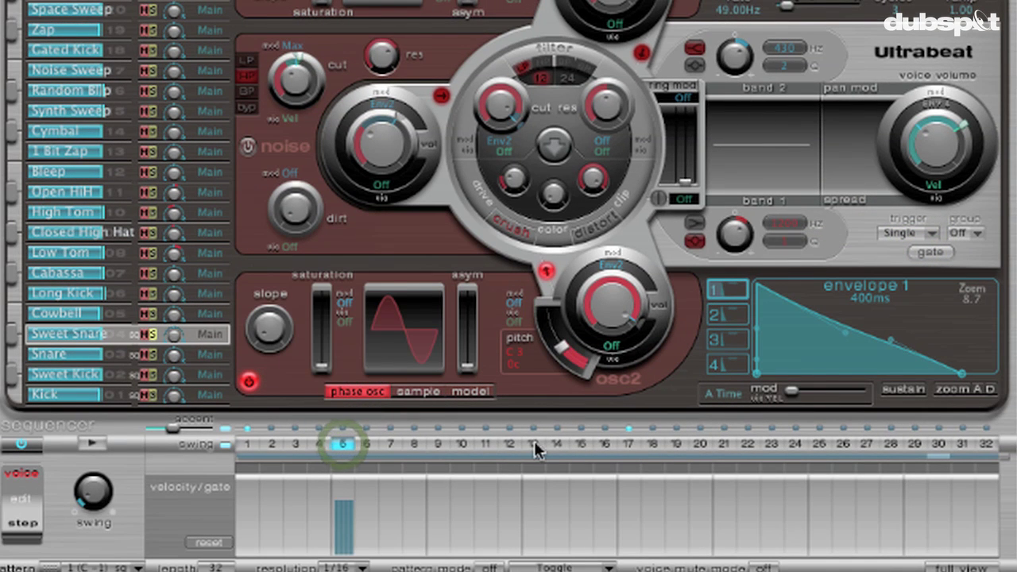
pyautogui.click(534, 443)
pyautogui.click(723, 443)
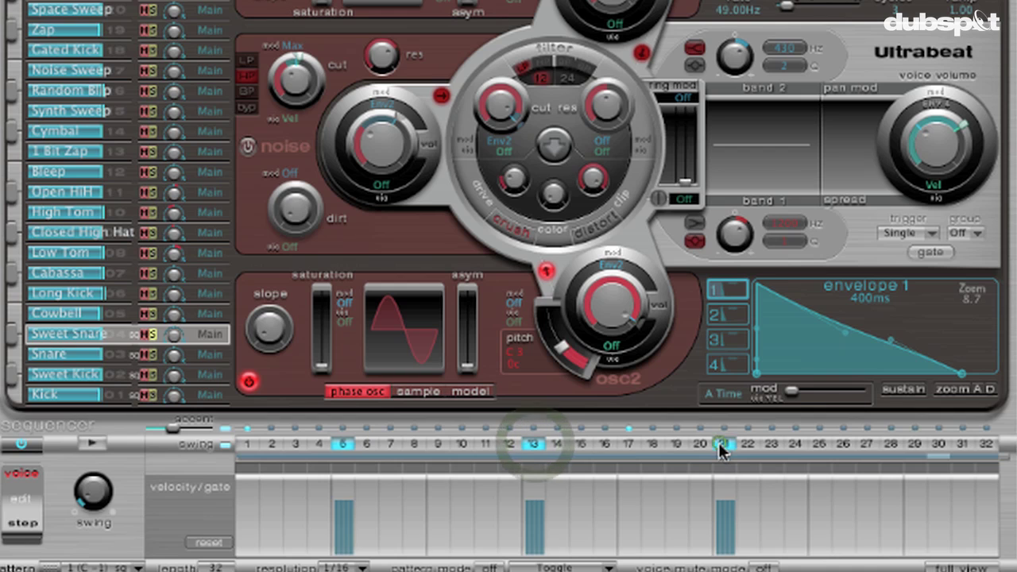
pyautogui.click(915, 443)
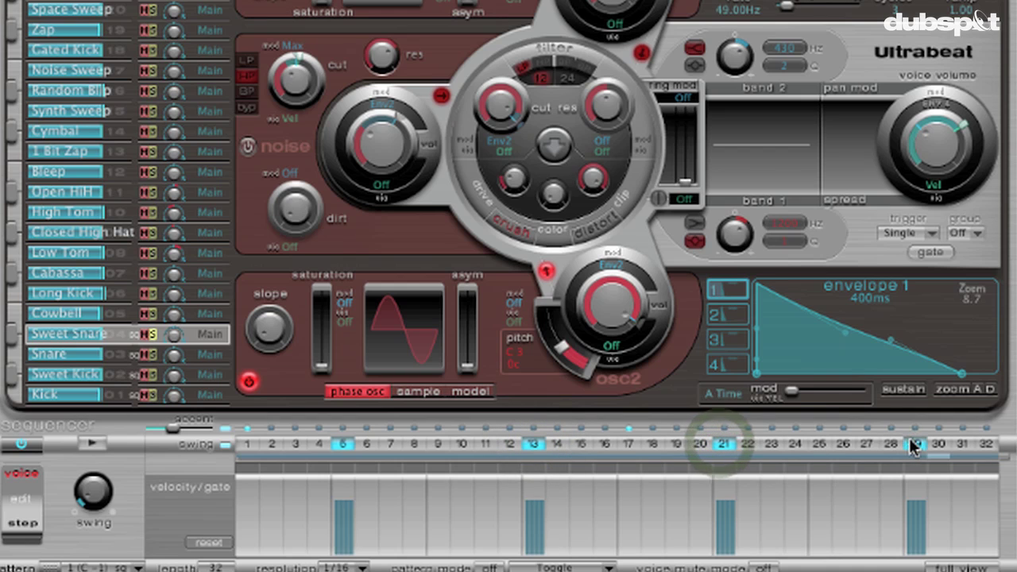
# Play the pattern, raise the Sweet Snare volume, and lower oscillator 2 pitch to about G#2.
pyautogui.click(92, 443)
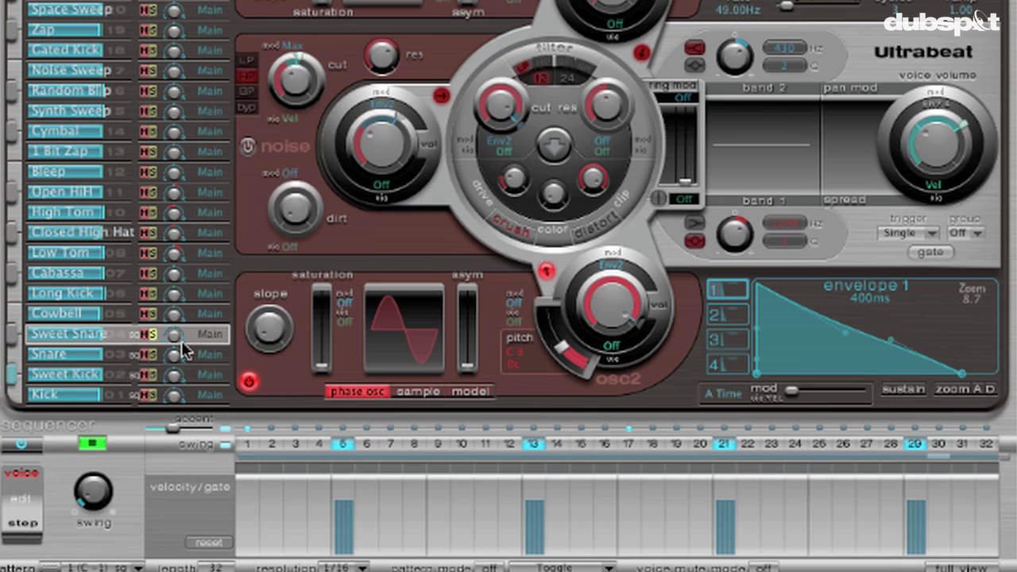
pyautogui.moveTo(97, 333)
pyautogui.mouseDown()
pyautogui.moveTo(108, 338)
pyautogui.moveTo(110, 318)
pyautogui.moveTo(113, 336)
pyautogui.mouseUp()
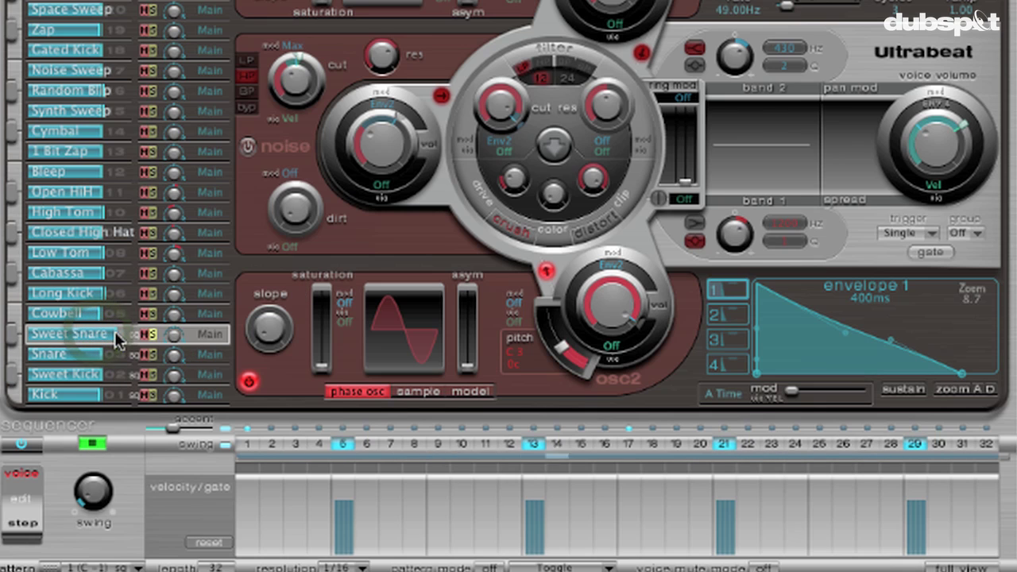
pyautogui.moveTo(920, 167); pyautogui.dragTo(930, 147)
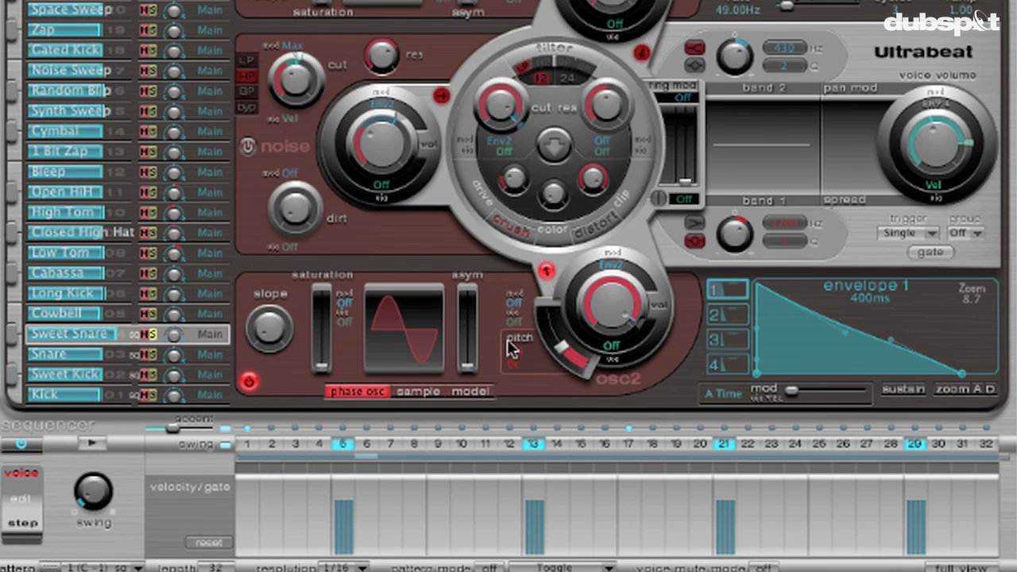
pyautogui.moveTo(560, 350); pyautogui.dragTo(562, 363)
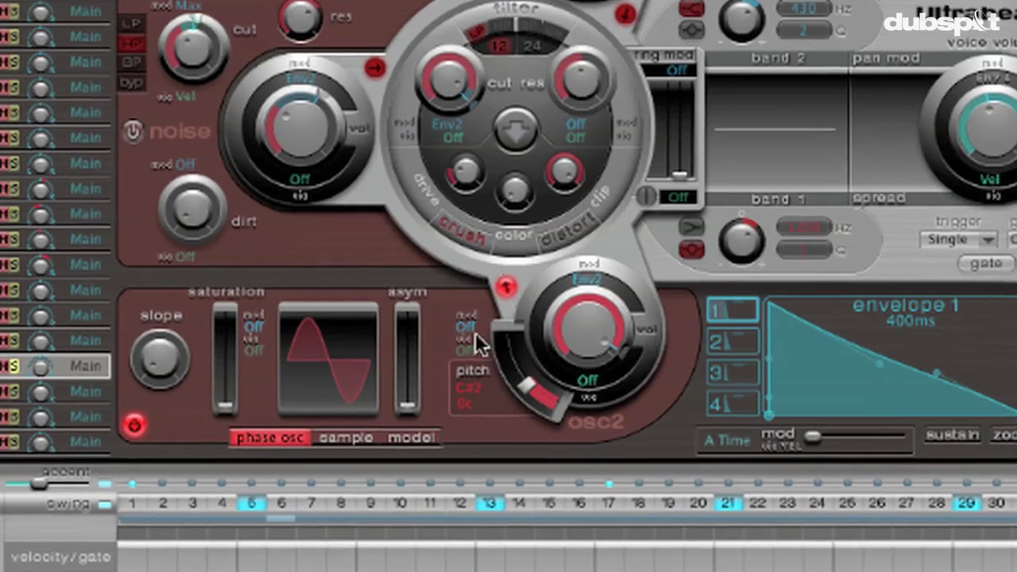
# Route Lfo1 to oscillator 2 pitch and deepen the modulation amount.
pyautogui.click(515, 303)
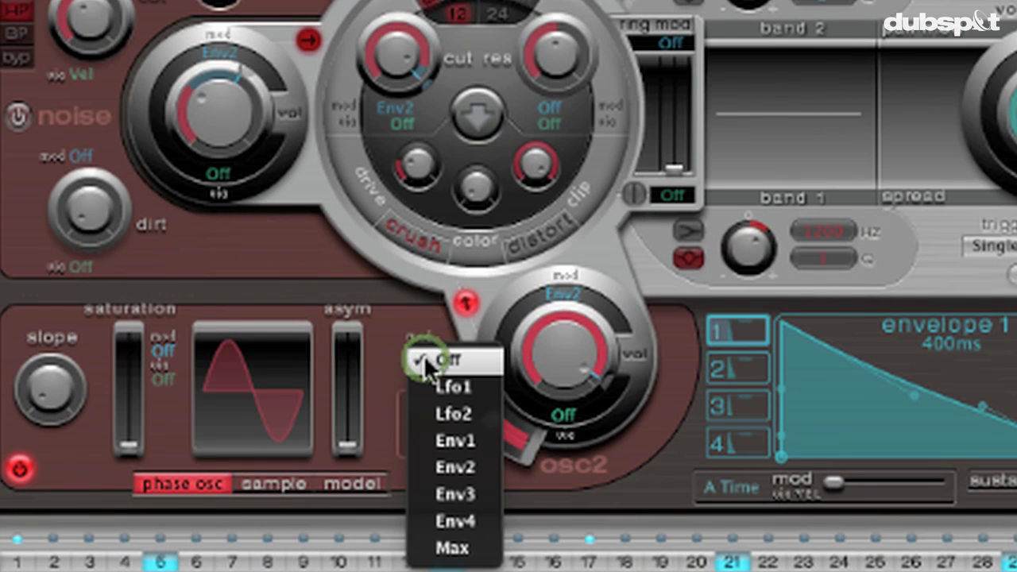
pyautogui.click(421, 389)
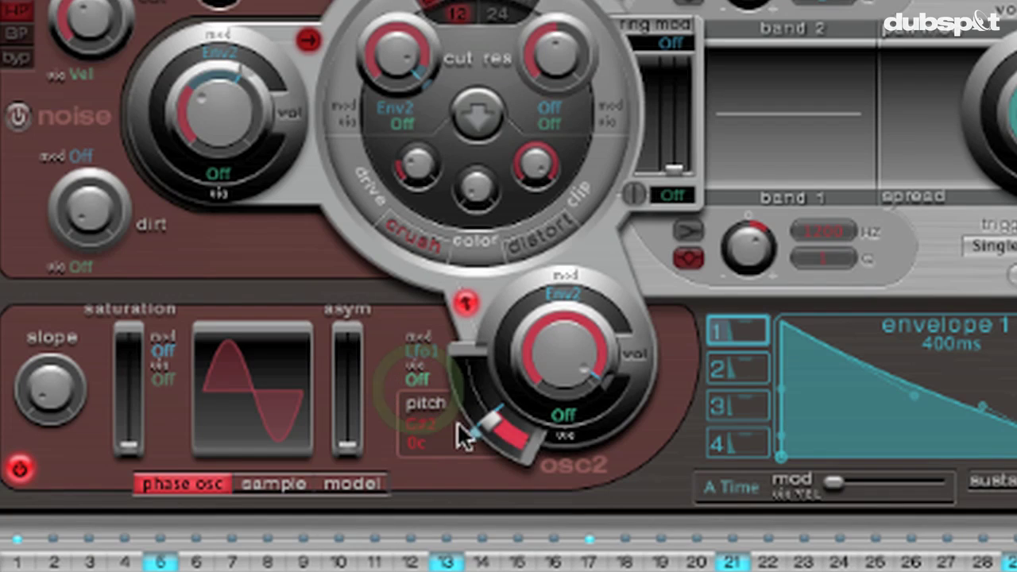
pyautogui.moveTo(469, 437); pyautogui.dragTo(436, 398)
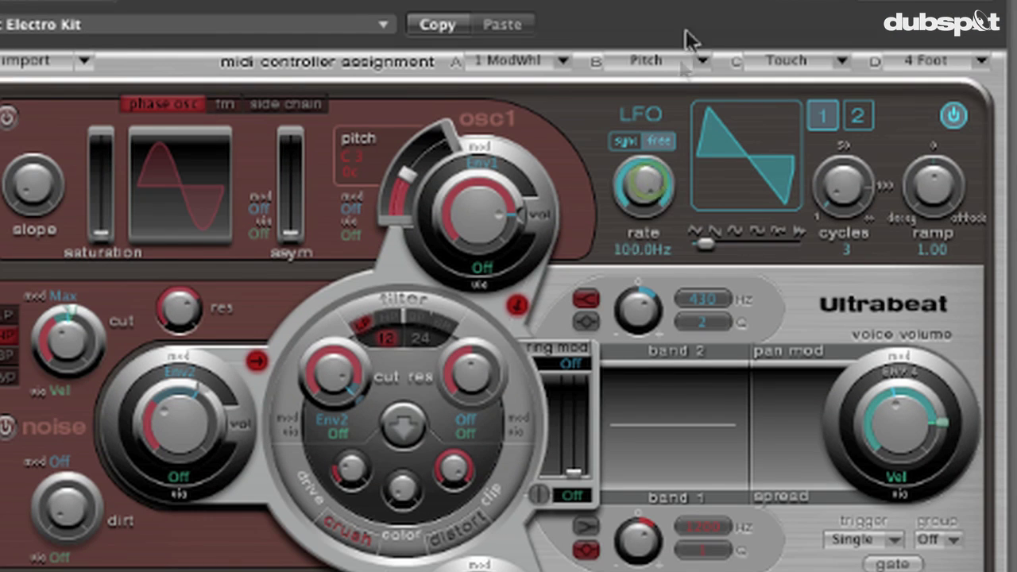
# Give LFO 1 a square waveform, 30 cycles, and a ramp of -72.0.
pyautogui.moveTo(707, 243); pyautogui.dragTo(746, 249)
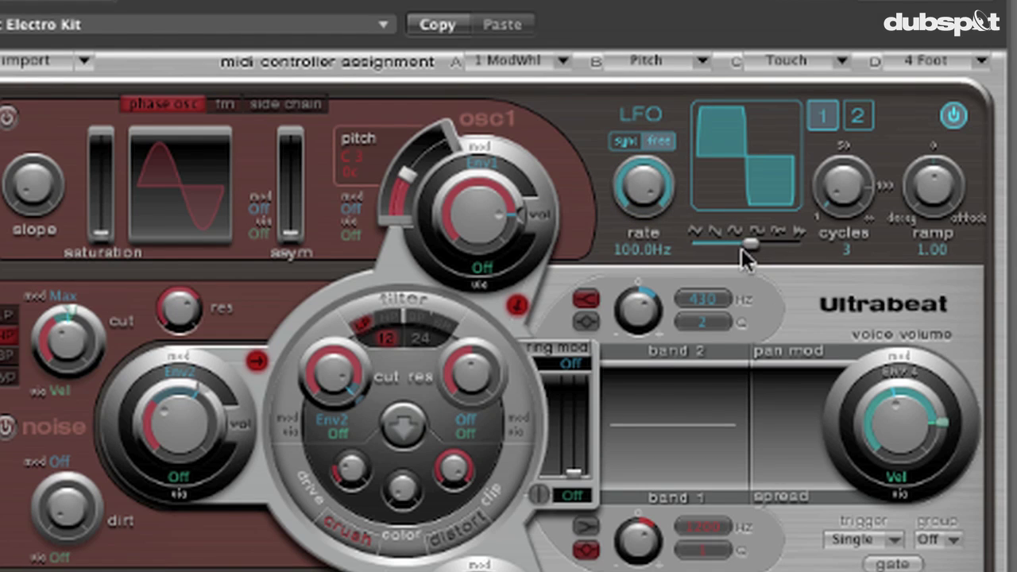
pyautogui.moveTo(848, 194); pyautogui.dragTo(846, 163)
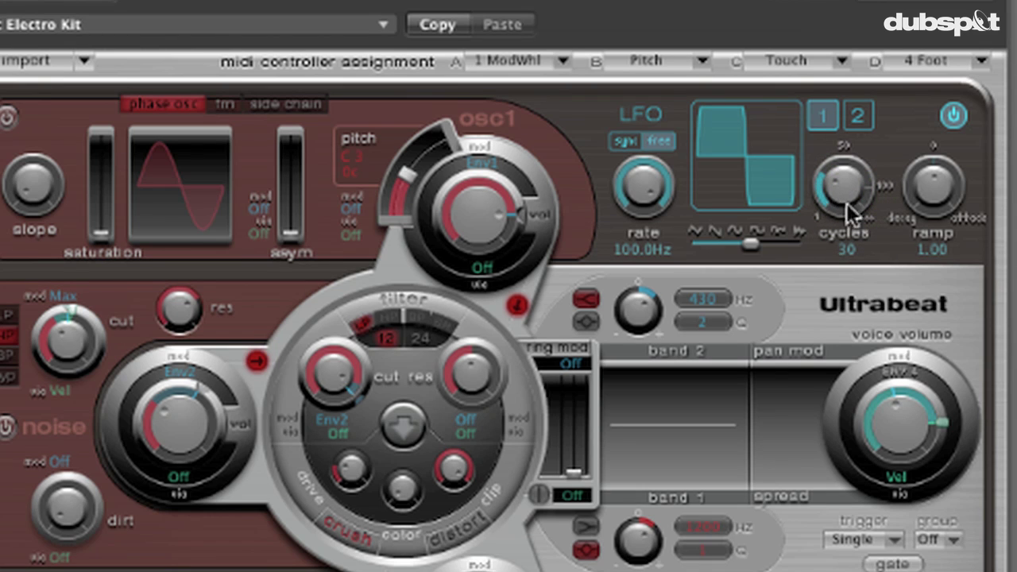
pyautogui.moveTo(934, 184)
pyautogui.mouseDown()
pyautogui.moveTo(933, 202)
pyautogui.moveTo(936, 177)
pyautogui.mouseUp()
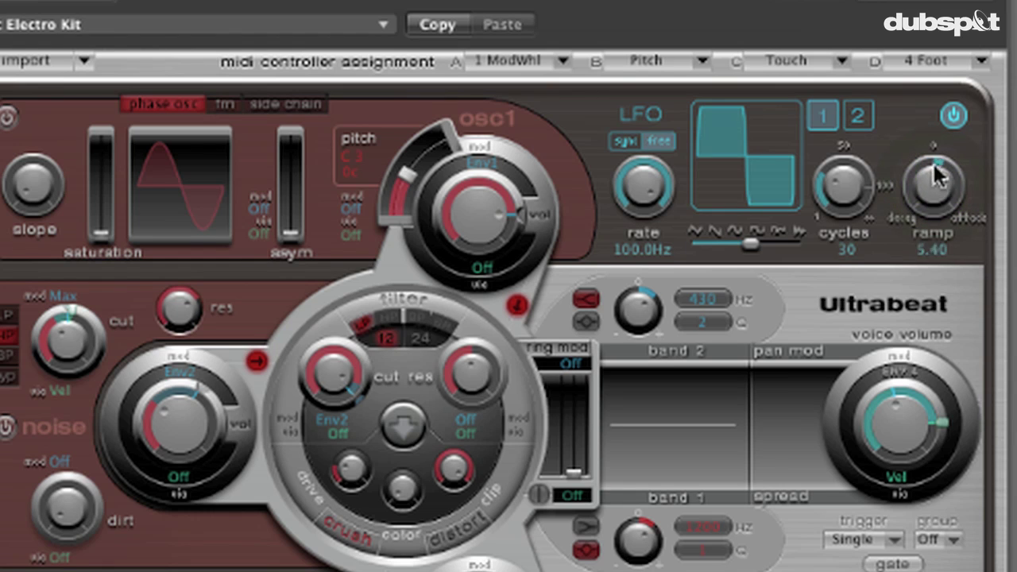
pyautogui.moveTo(934, 129); pyautogui.dragTo(933, 201)
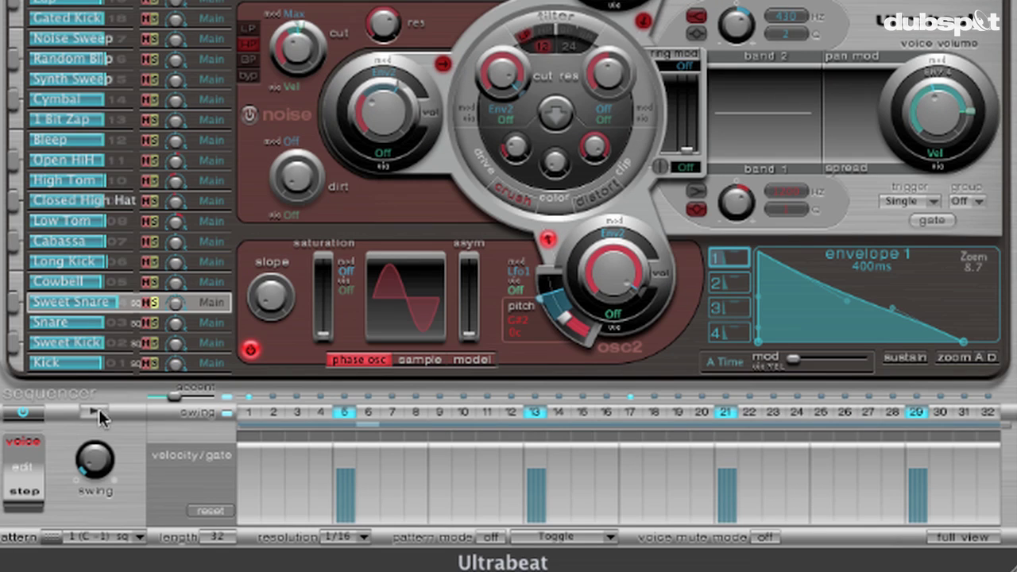
# With the sequencer playing, keep Env2 on oscillator 2 volume, shorten envelope 2 to 28 ms, and lower oscillator 2's level.
pyautogui.click(98, 410)
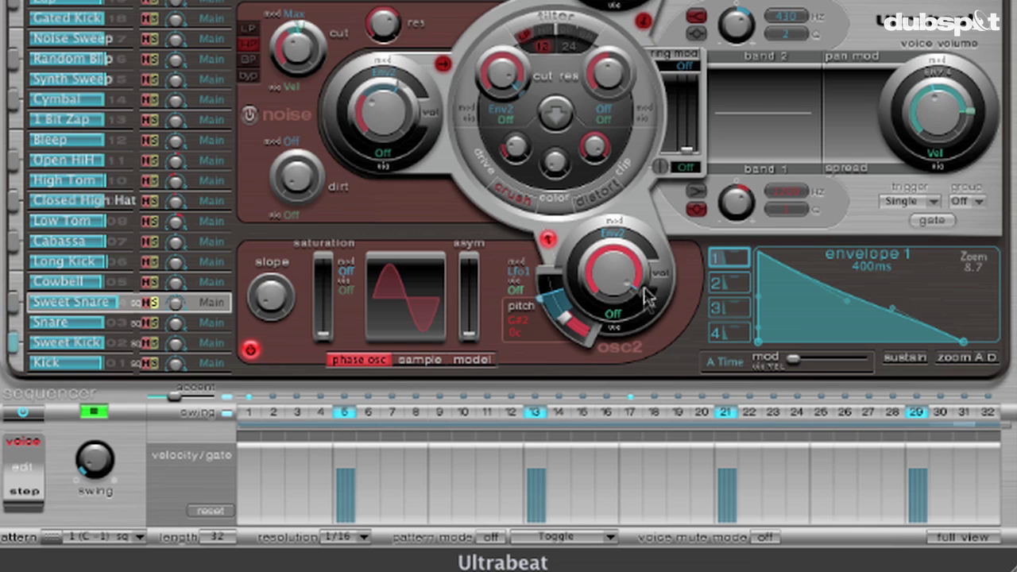
pyautogui.click(612, 233)
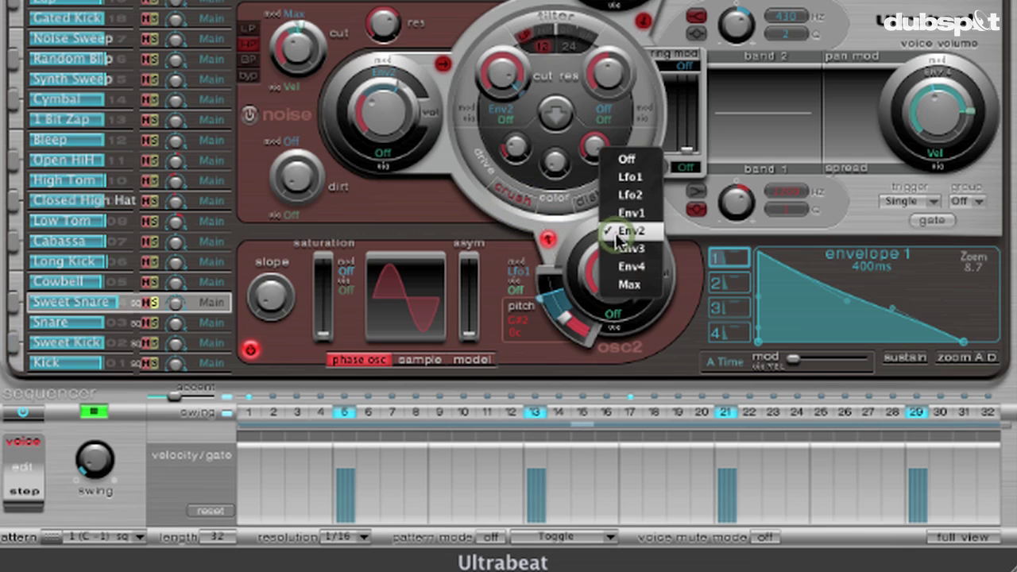
pyautogui.click(624, 231)
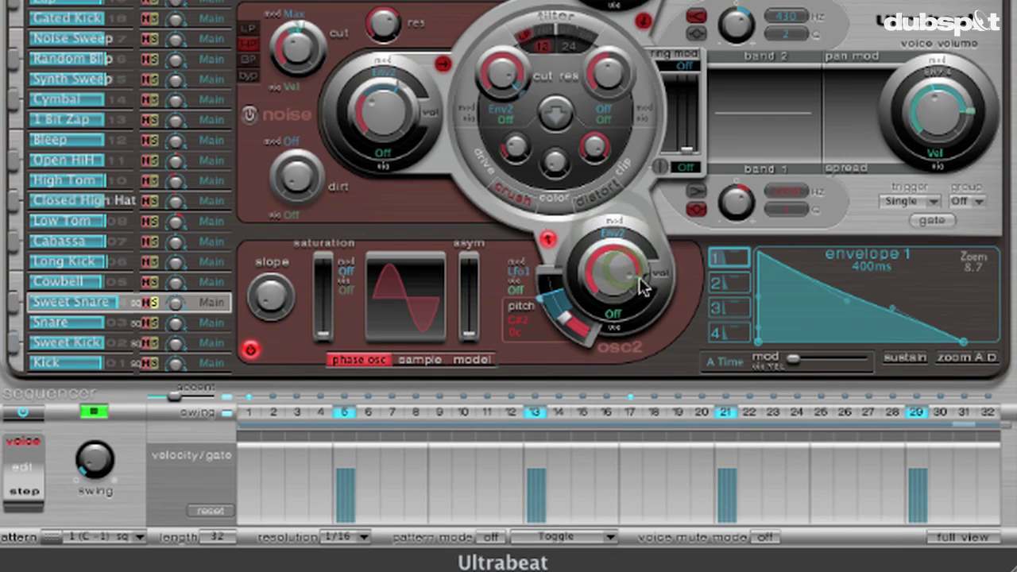
pyautogui.click(719, 286)
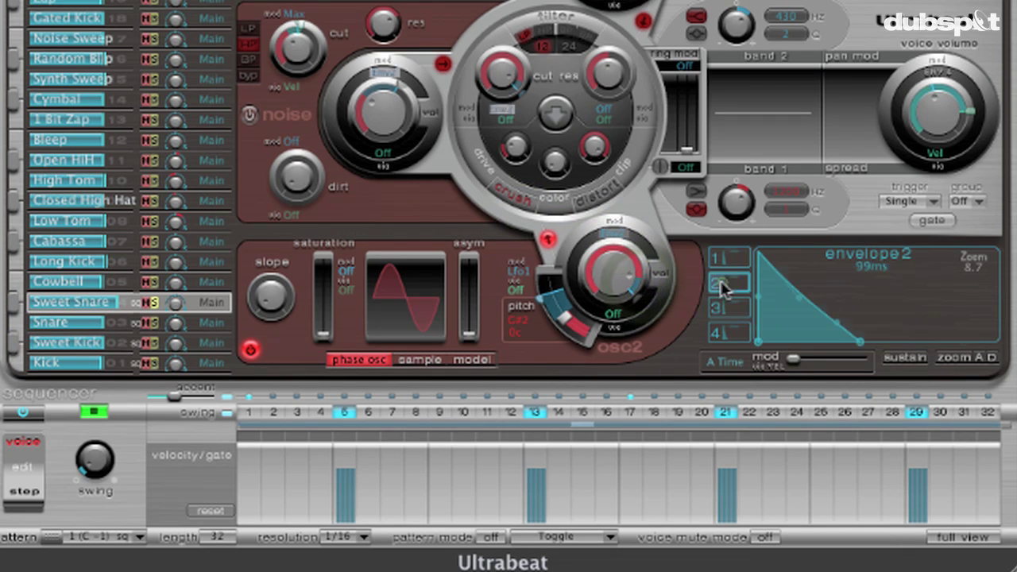
pyautogui.moveTo(862, 349); pyautogui.dragTo(808, 370)
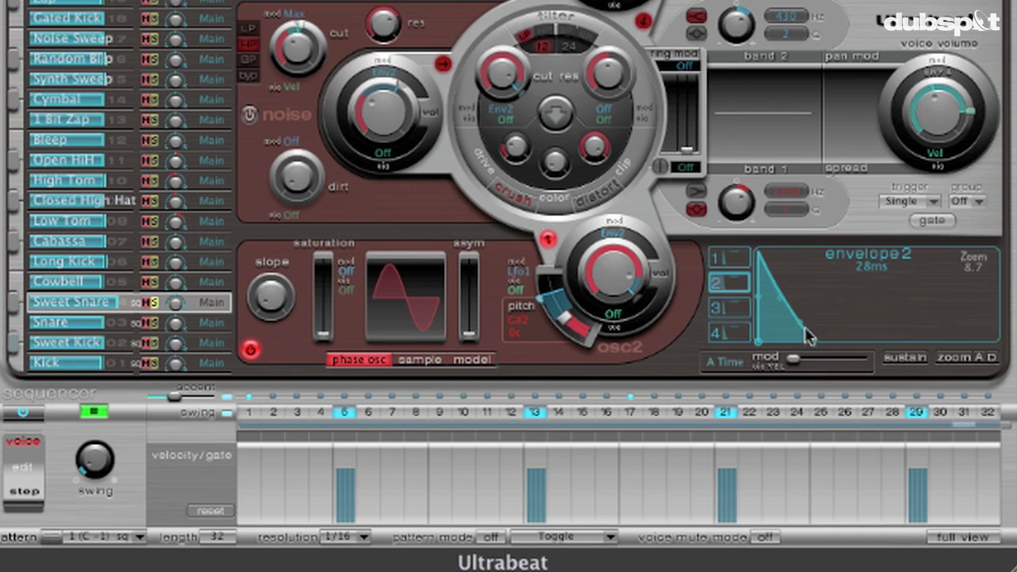
pyautogui.moveTo(639, 294)
pyautogui.mouseDown()
pyautogui.moveTo(617, 292)
pyautogui.moveTo(646, 288)
pyautogui.moveTo(635, 288)
pyautogui.mouseUp()
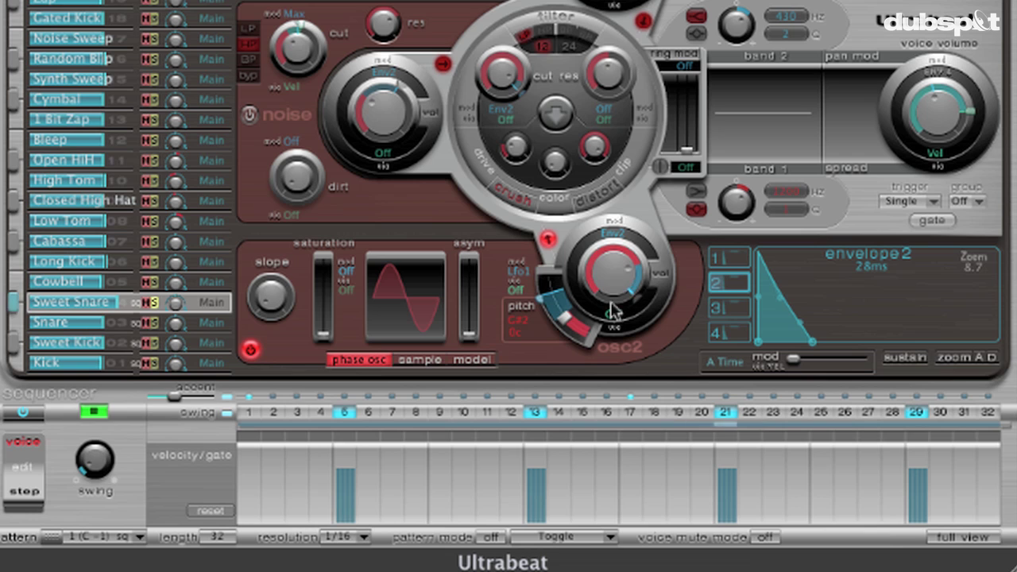
pyautogui.moveTo(628, 282); pyautogui.dragTo(660, 278)
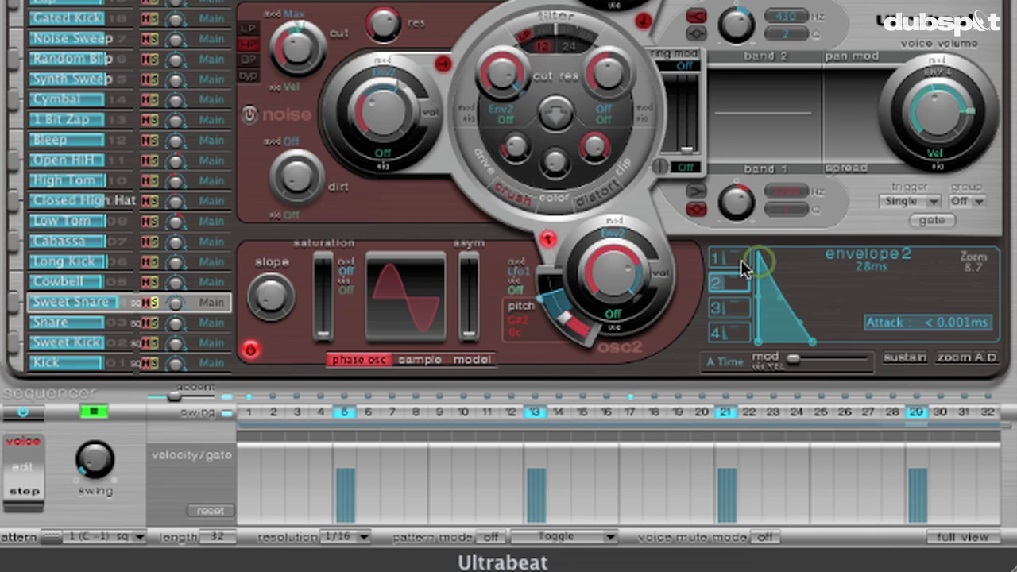
pyautogui.click(97, 410)
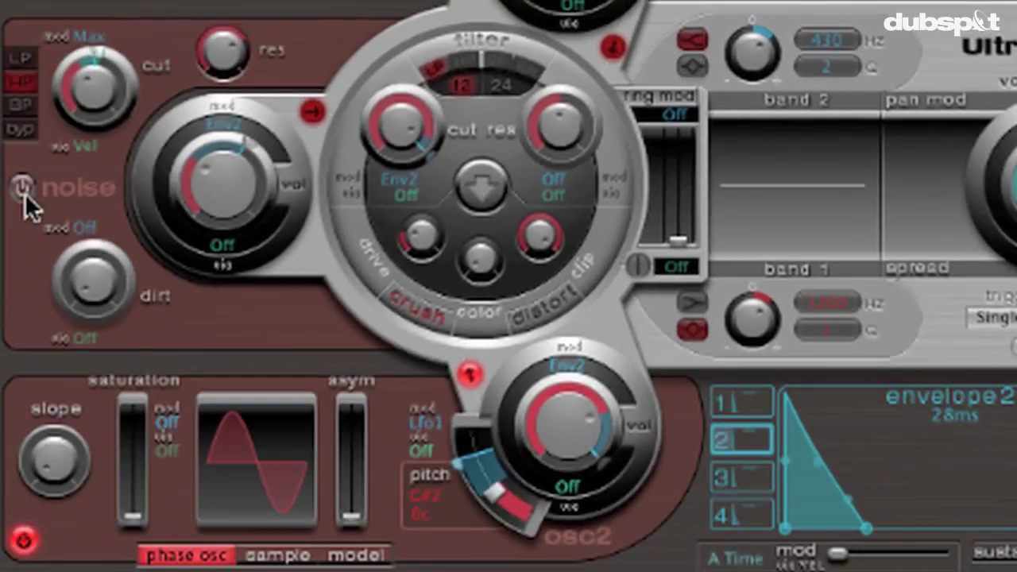
# Switch on the noise generator, turn off its cutoff modulation, and lower the filter resonance.
pyautogui.click(251, 116)
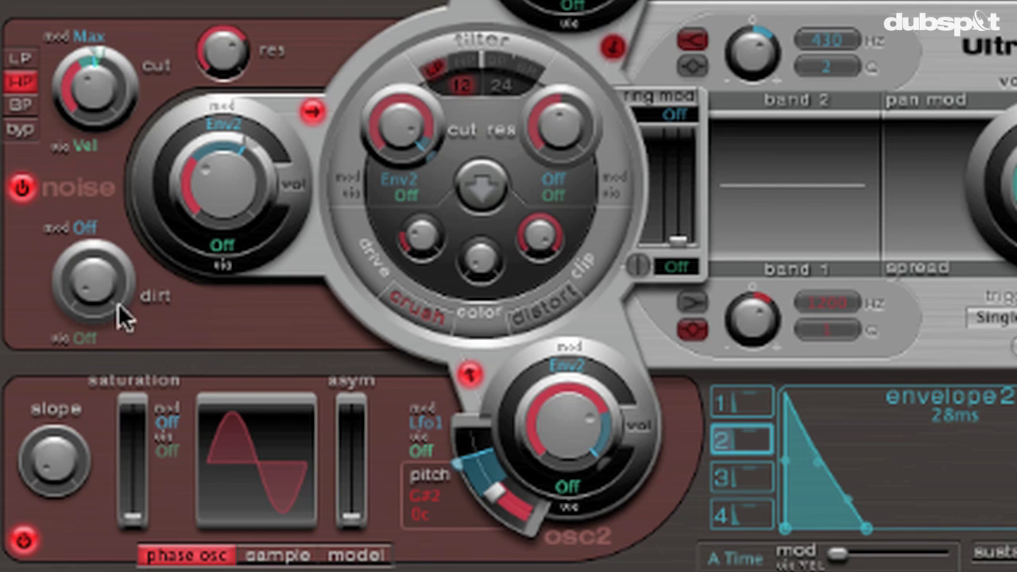
pyautogui.moveTo(87, 293); pyautogui.dragTo(81, 322)
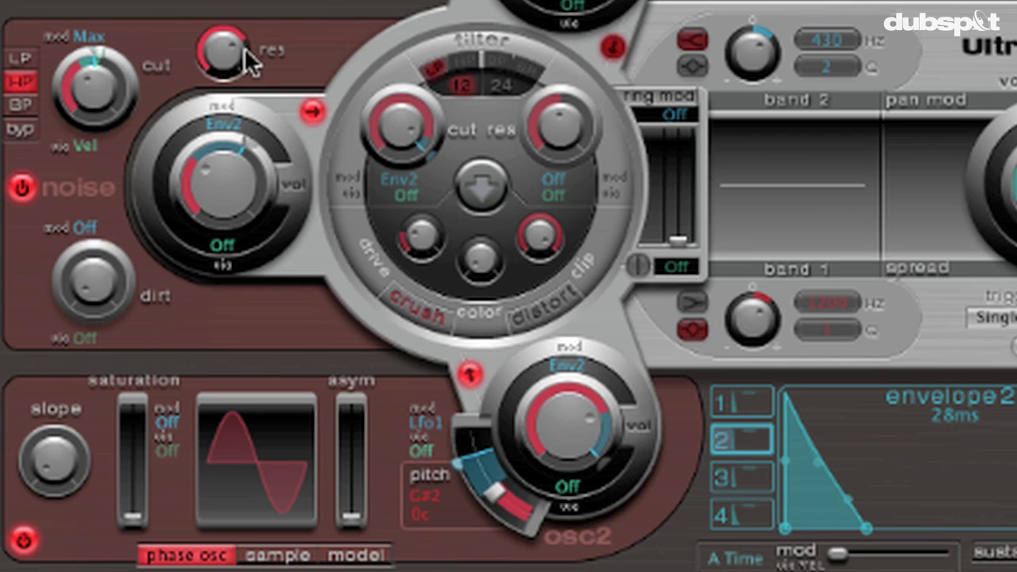
pyautogui.click(87, 38)
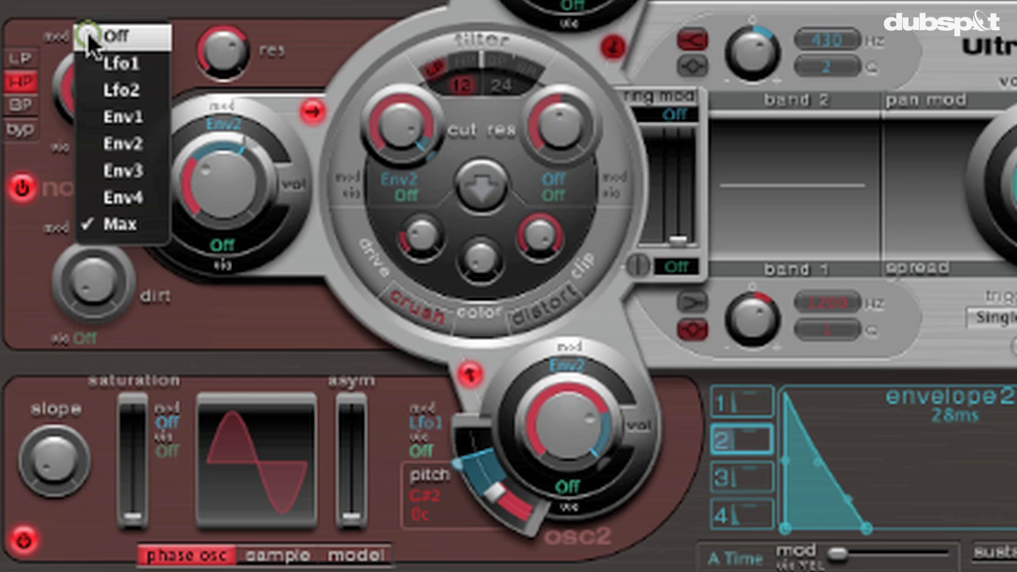
pyautogui.click(91, 36)
pyautogui.moveTo(96, 96); pyautogui.dragTo(109, 99)
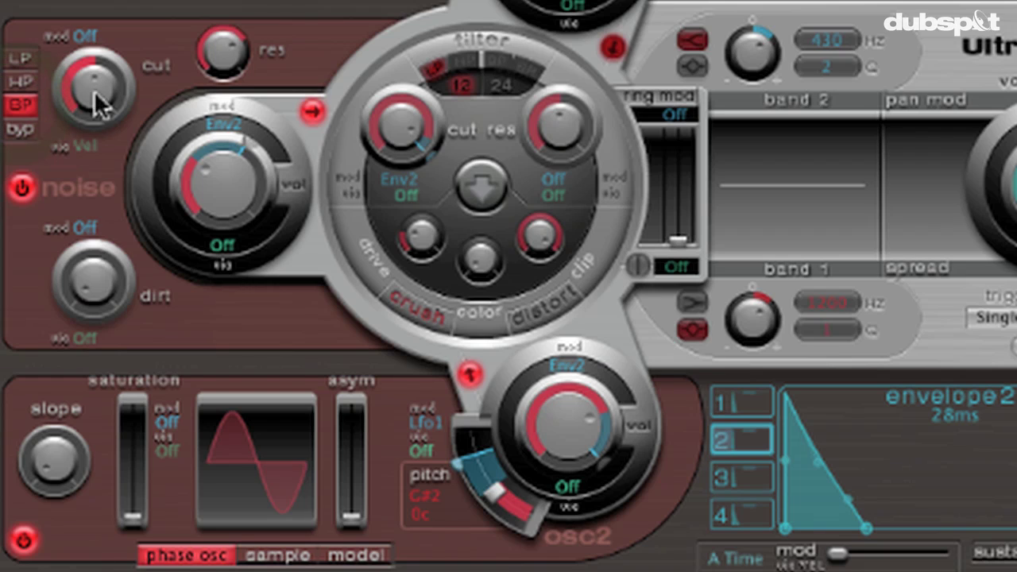
pyautogui.moveTo(94, 91); pyautogui.dragTo(89, 135)
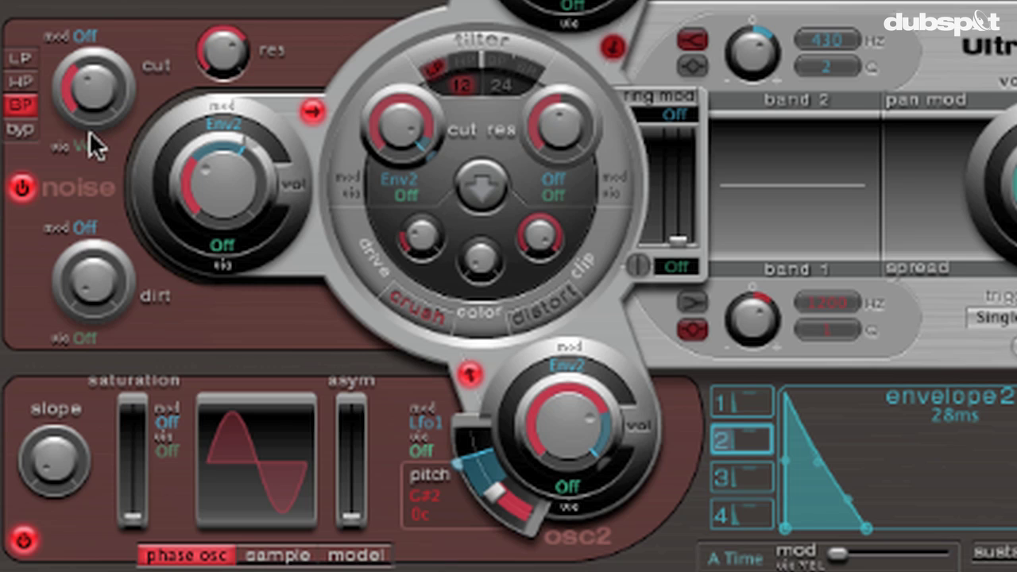
pyautogui.moveTo(226, 54); pyautogui.dragTo(206, 221)
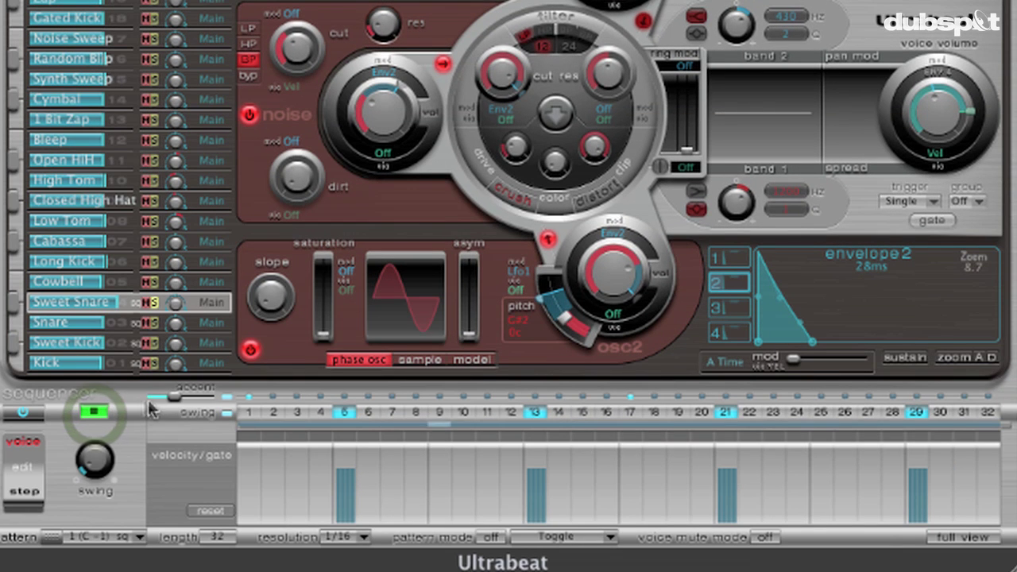
# Raise the noise level and cutoff, set the level near -13 dB, and make envelope 2 34 ms.
pyautogui.moveTo(371, 136); pyautogui.dragTo(372, 94)
pyautogui.moveTo(295, 59); pyautogui.dragTo(307, 35)
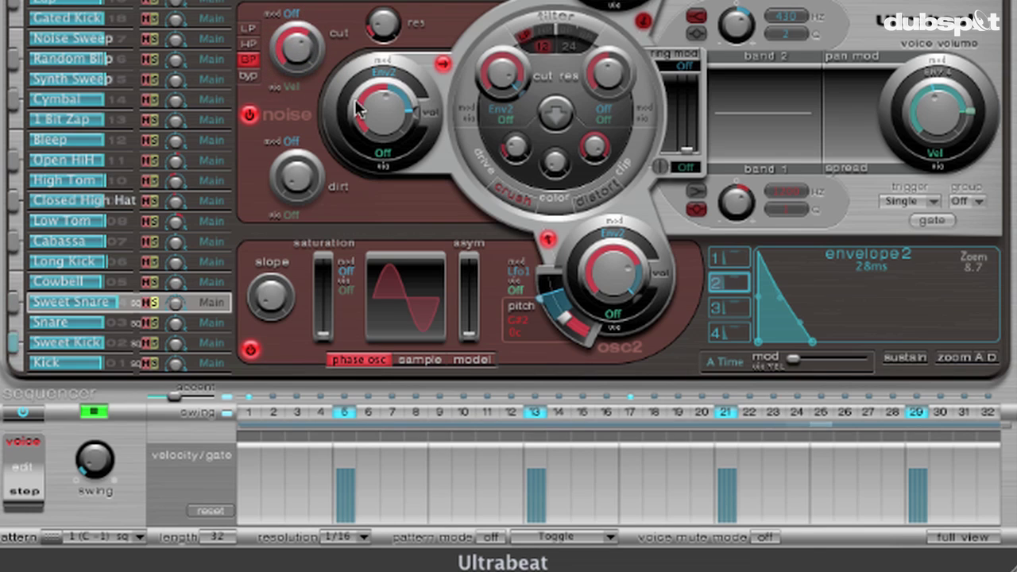
pyautogui.moveTo(356, 109); pyautogui.dragTo(358, 94)
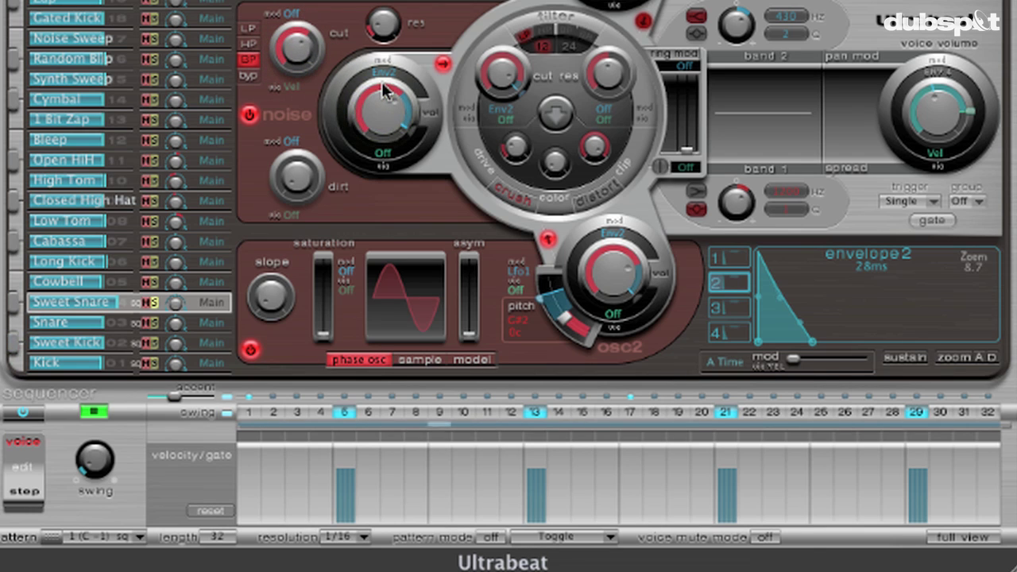
pyautogui.moveTo(292, 41); pyautogui.dragTo(321, 51)
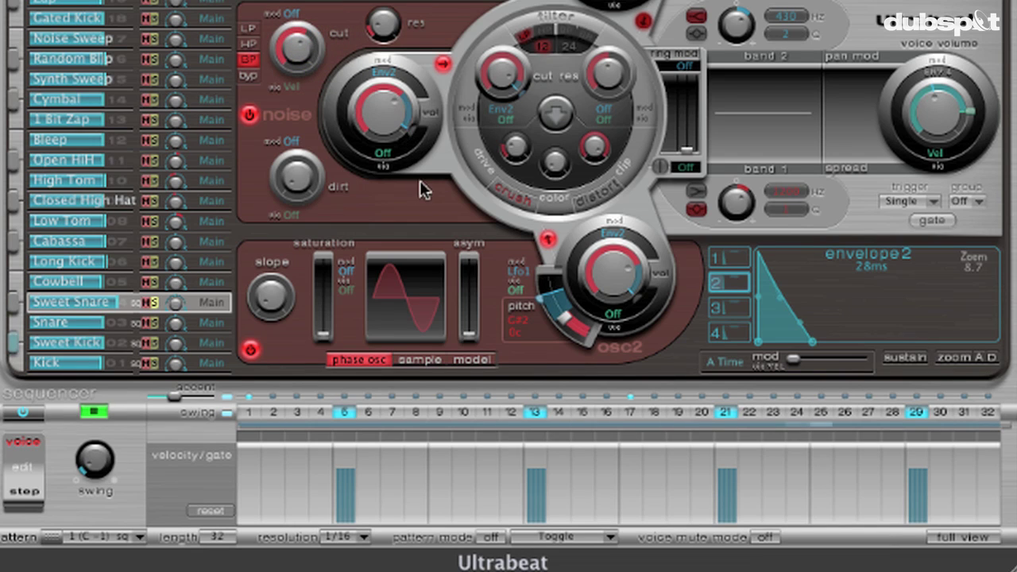
pyautogui.moveTo(929, 93); pyautogui.dragTo(944, 72)
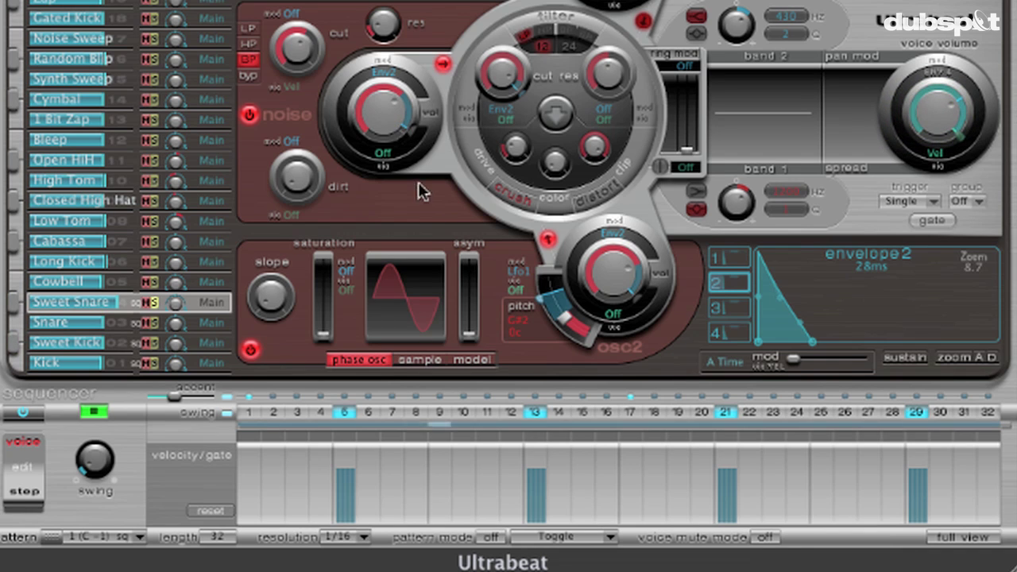
pyautogui.moveTo(812, 341)
pyautogui.mouseDown()
pyautogui.moveTo(797, 357)
pyautogui.moveTo(822, 350)
pyautogui.moveTo(775, 352)
pyautogui.moveTo(819, 350)
pyautogui.mouseUp()
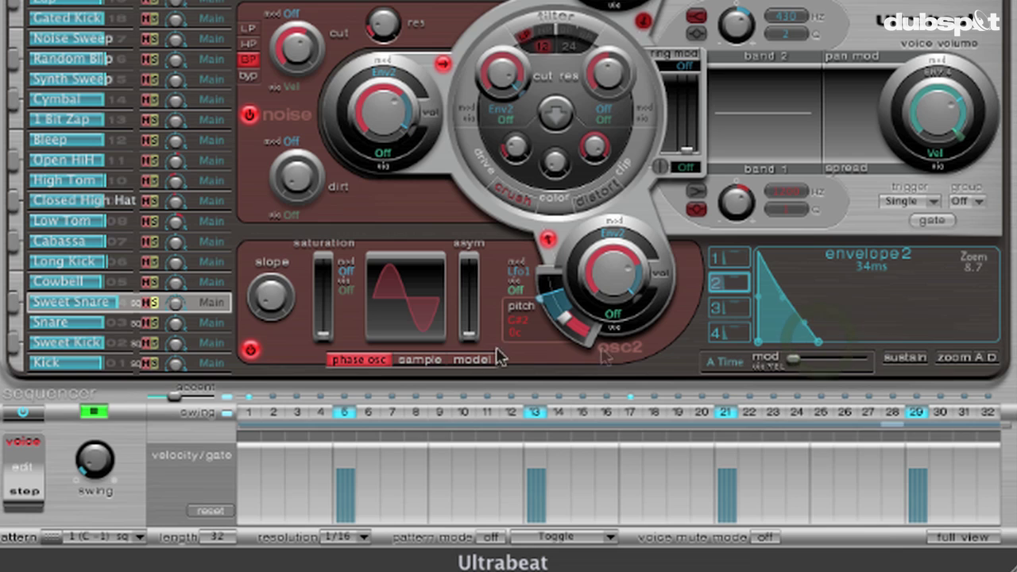
pyautogui.click(100, 415)
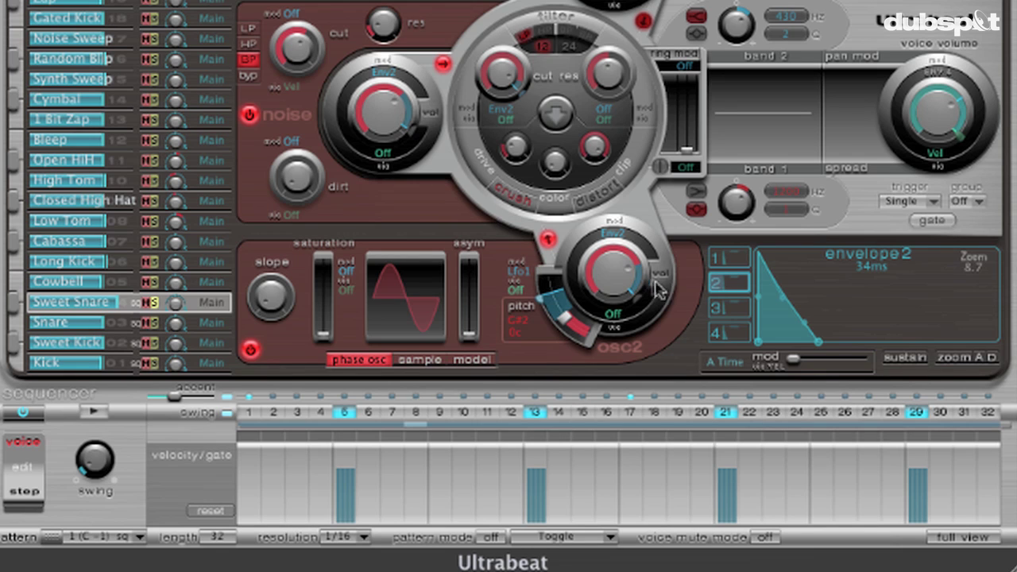
# Route envelope 1 to noise volume at 6 dB depth and shorten its decay to 98 ms.
pyautogui.click(382, 74)
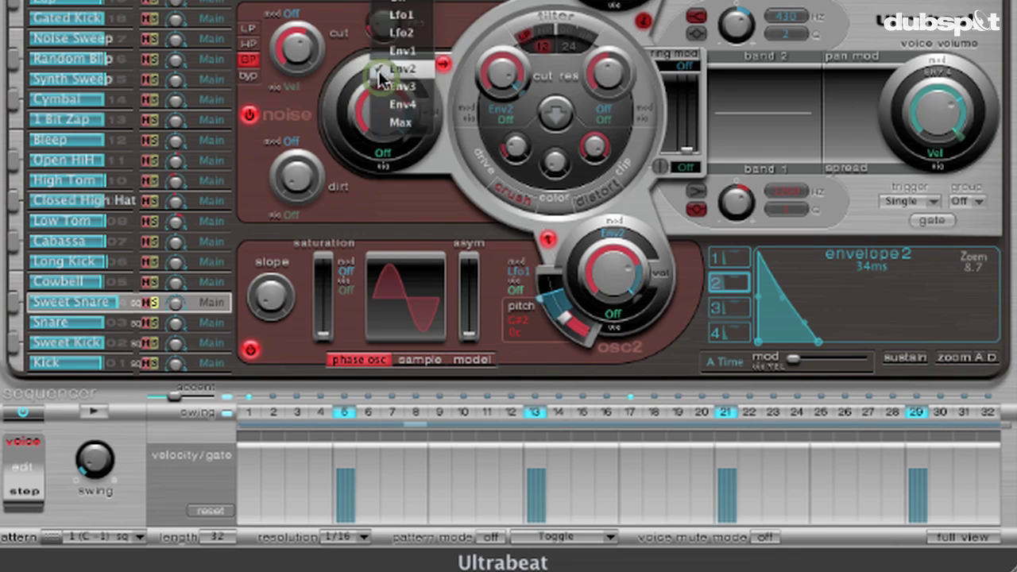
pyautogui.click(399, 51)
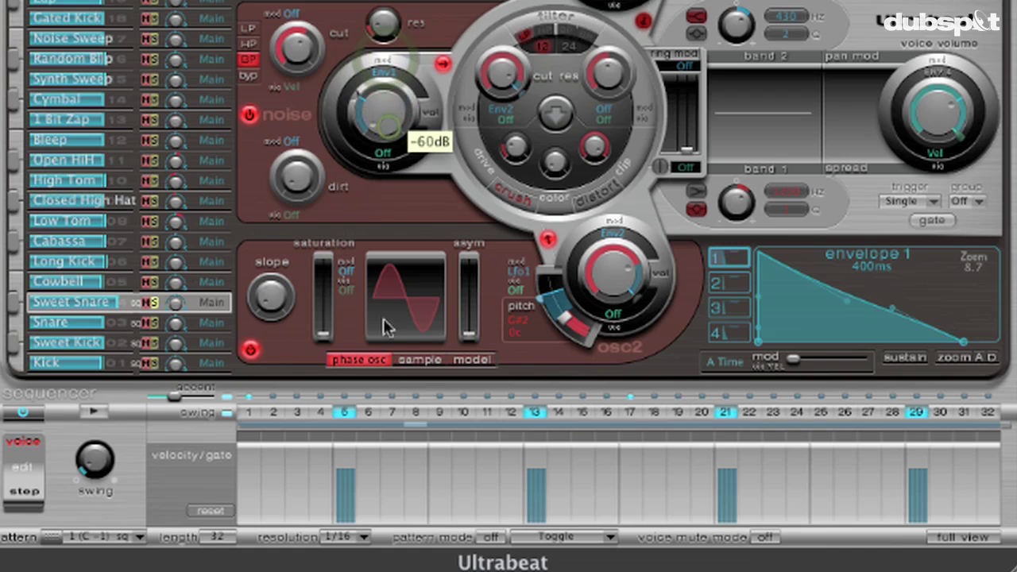
pyautogui.moveTo(359, 97); pyautogui.dragTo(383, 213)
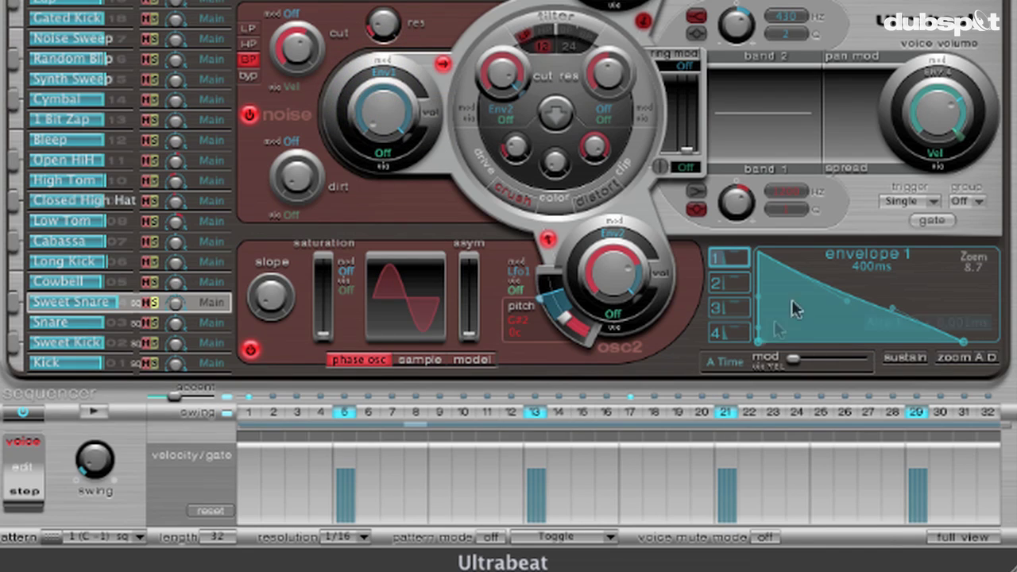
pyautogui.moveTo(963, 342); pyautogui.dragTo(836, 382)
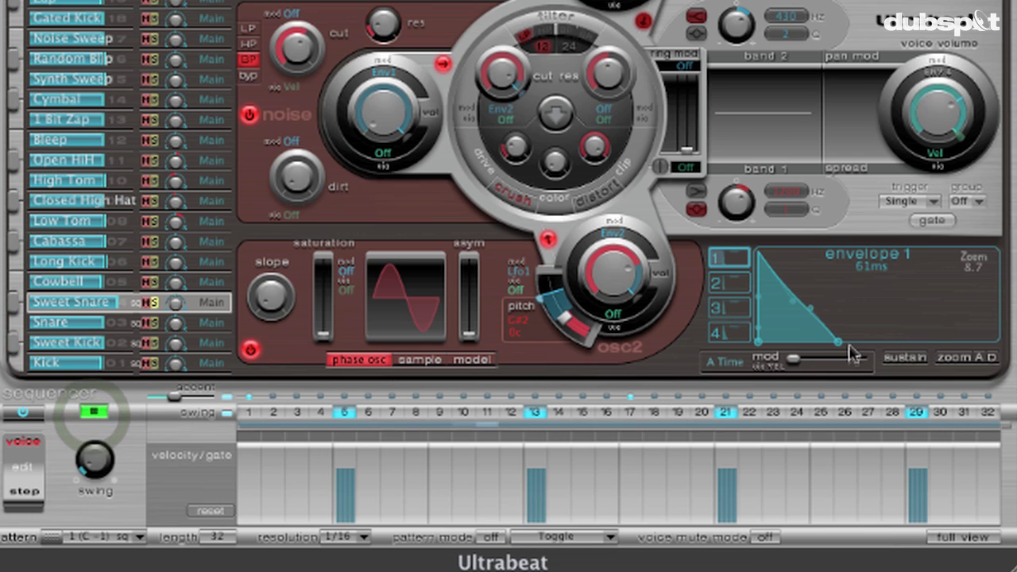
pyautogui.moveTo(839, 342); pyautogui.dragTo(846, 309)
pyautogui.moveTo(888, 343); pyautogui.dragTo(861, 344)
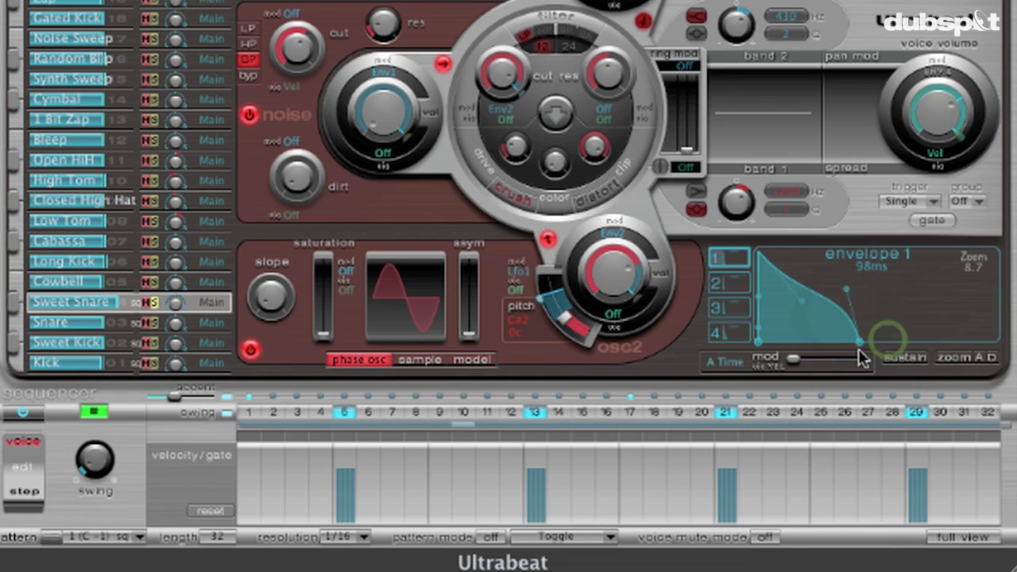
# Raise the noise filter resonance to about 0.42, touching up the cutoff.
pyautogui.moveTo(306, 56); pyautogui.dragTo(294, 68)
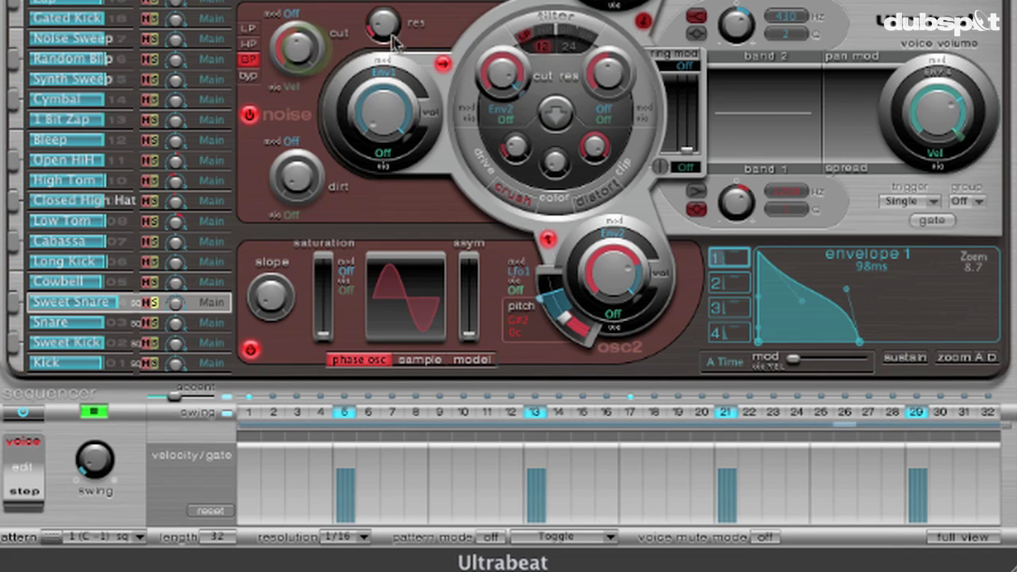
pyautogui.moveTo(384, 24)
pyautogui.mouseDown()
pyautogui.moveTo(392, 8)
pyautogui.moveTo(386, 23)
pyautogui.mouseUp()
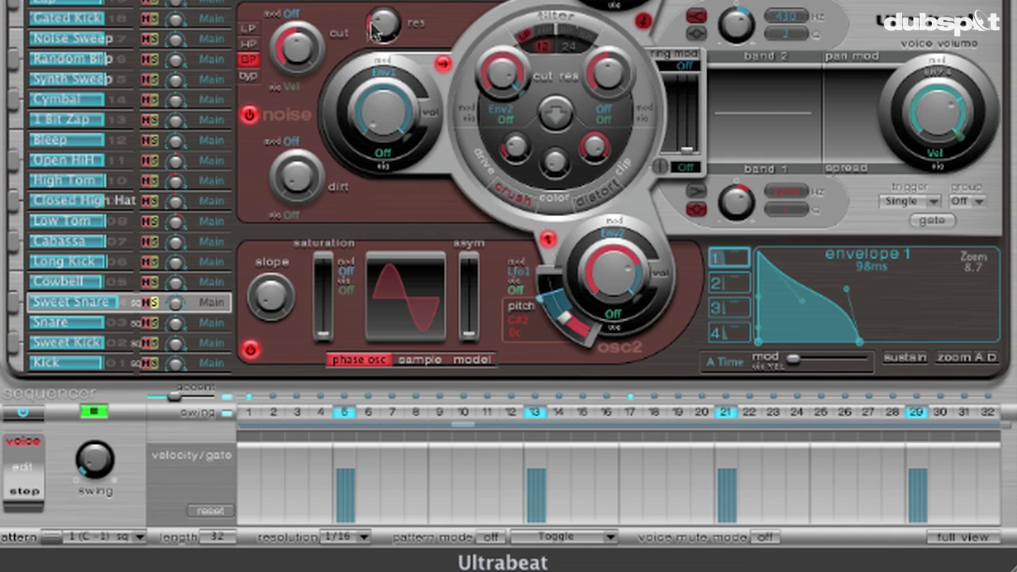
pyautogui.moveTo(373, 30); pyautogui.dragTo(388, 6)
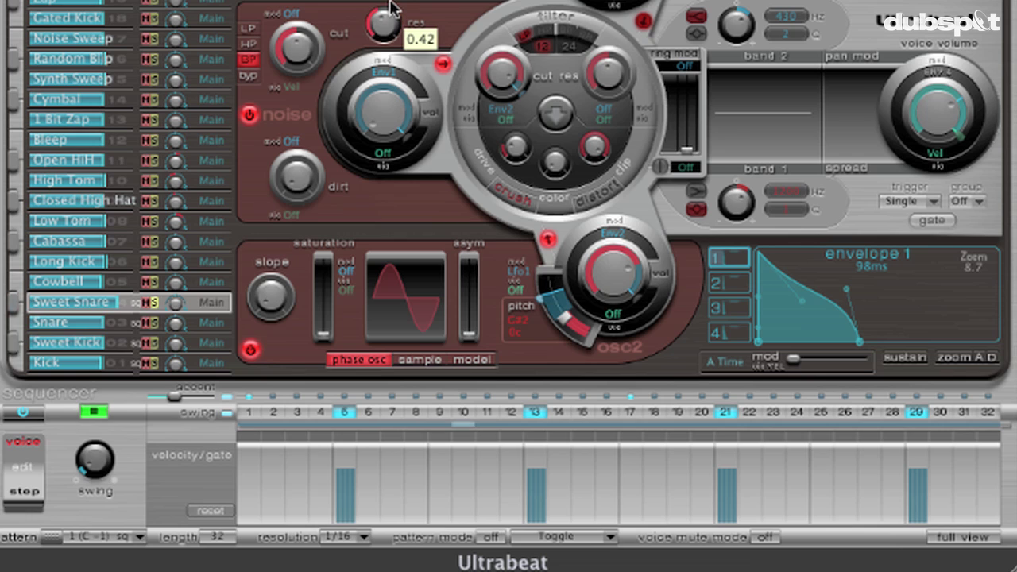
pyautogui.moveTo(391, 7); pyautogui.dragTo(391, 7)
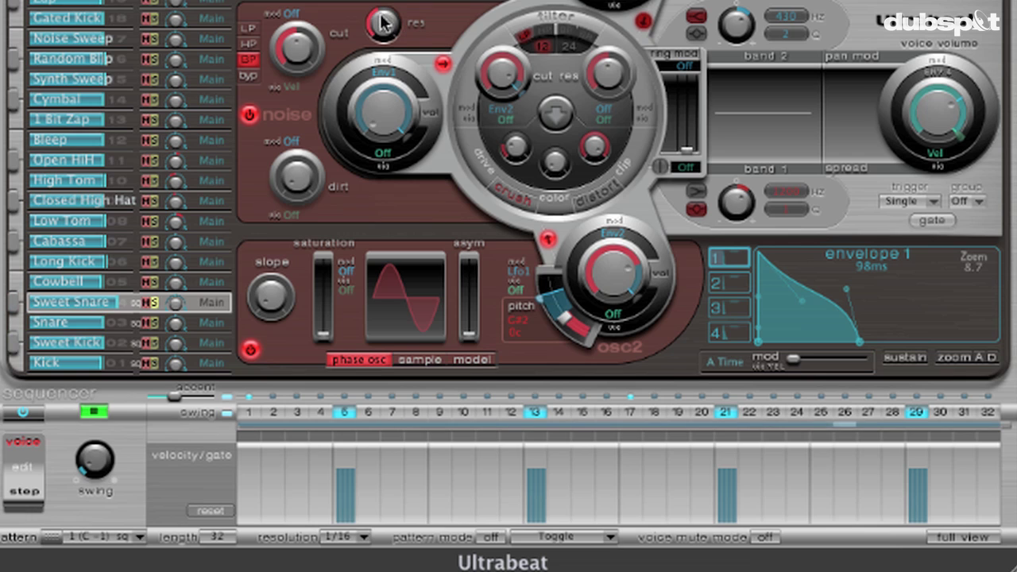
pyautogui.moveTo(302, 57); pyautogui.dragTo(307, 50)
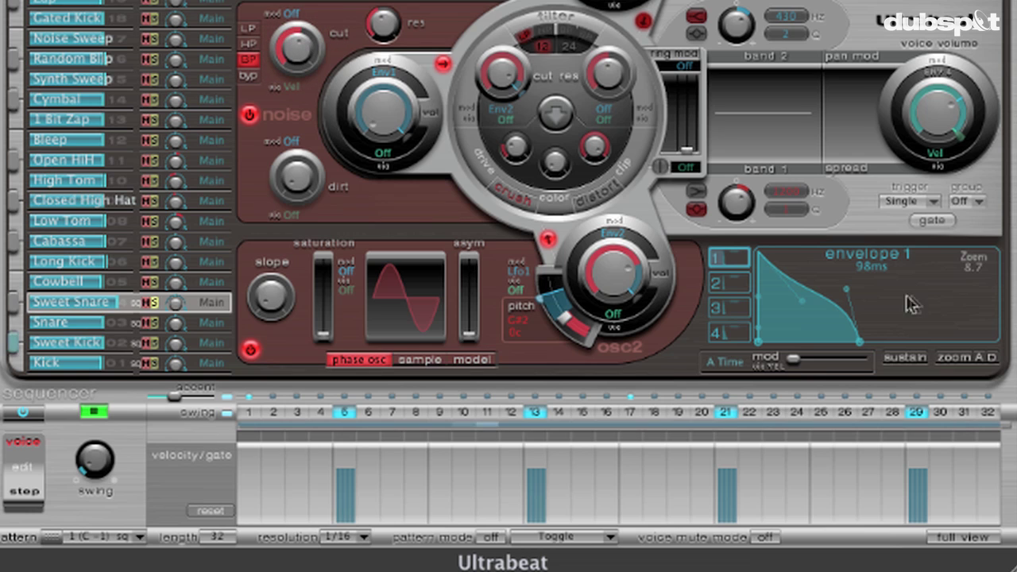
# Lengthen envelope 1's decay to 150 ms and adjust envelope 2's decay to 53 ms.
pyautogui.moveTo(860, 341)
pyautogui.mouseDown()
pyautogui.moveTo(903, 344)
pyautogui.moveTo(874, 339)
pyautogui.mouseUp()
pyautogui.moveTo(316, 47); pyautogui.dragTo(312, 42)
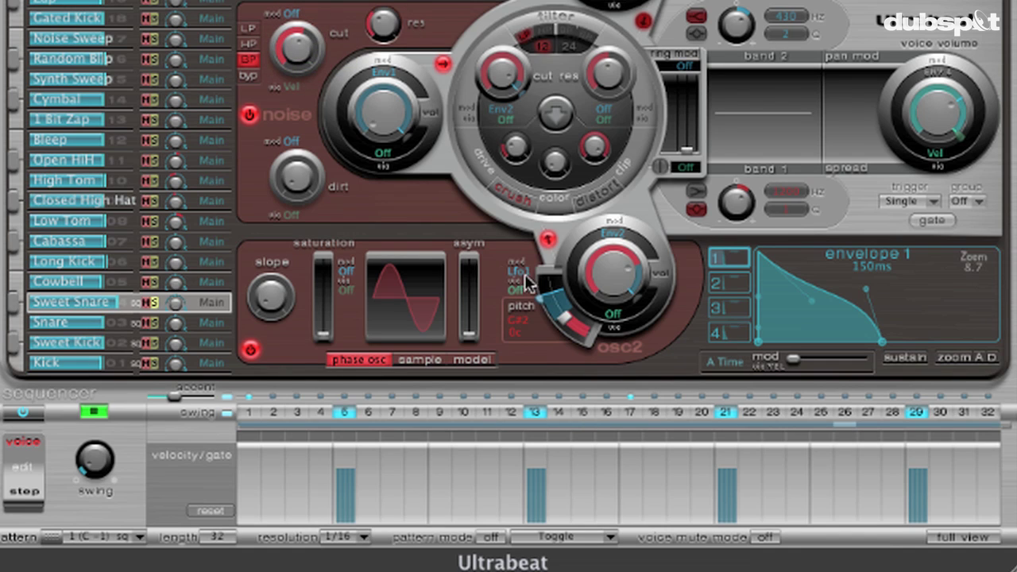
pyautogui.moveTo(637, 288); pyautogui.dragTo(632, 302)
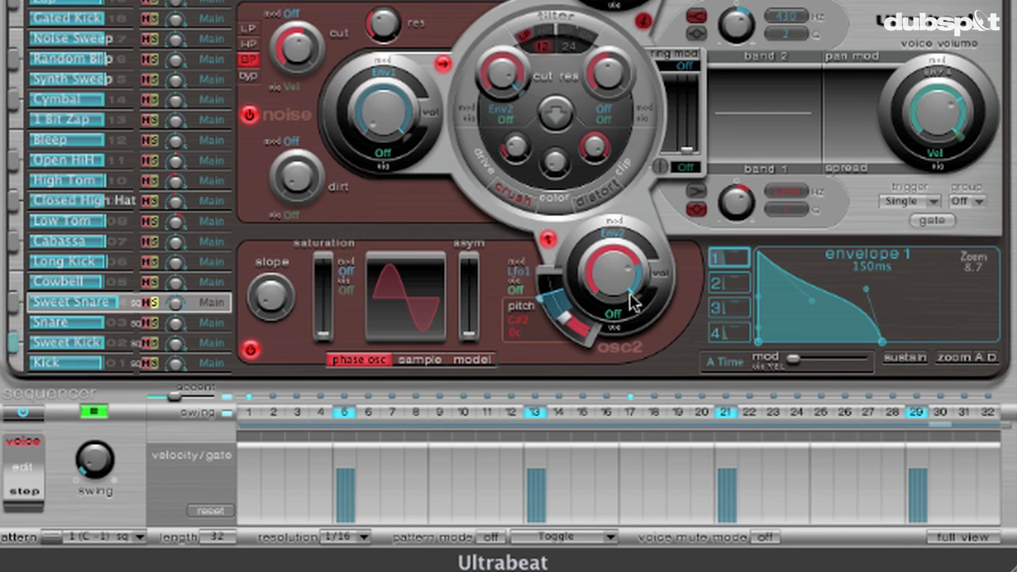
pyautogui.click(729, 283)
pyautogui.moveTo(813, 345)
pyautogui.mouseDown()
pyautogui.moveTo(781, 346)
pyautogui.moveTo(832, 343)
pyautogui.mouseUp()
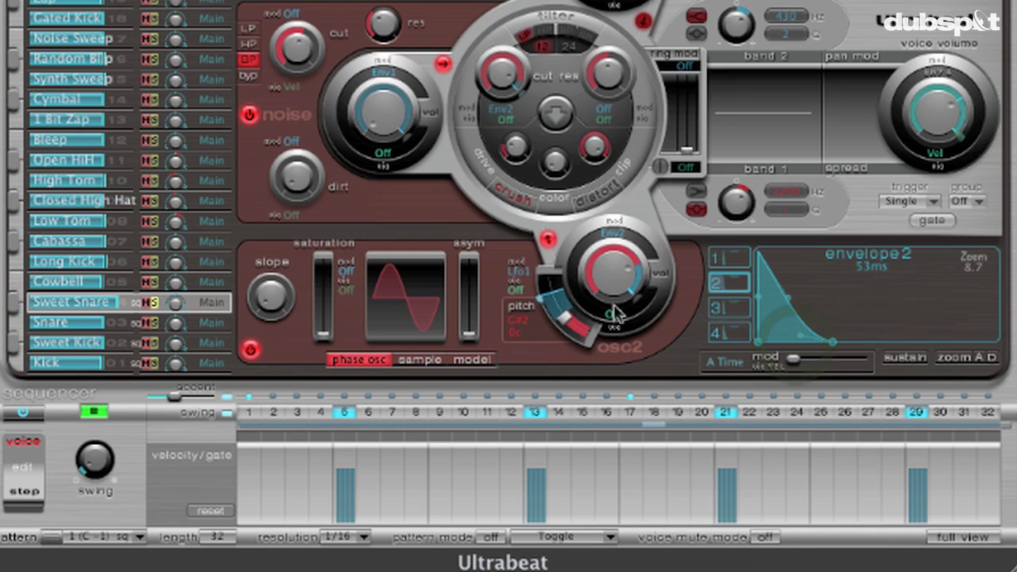
# With the pattern playing, reshape envelope 4's decay point and curve so it ends at about 110 ms.
pyautogui.click(93, 413)
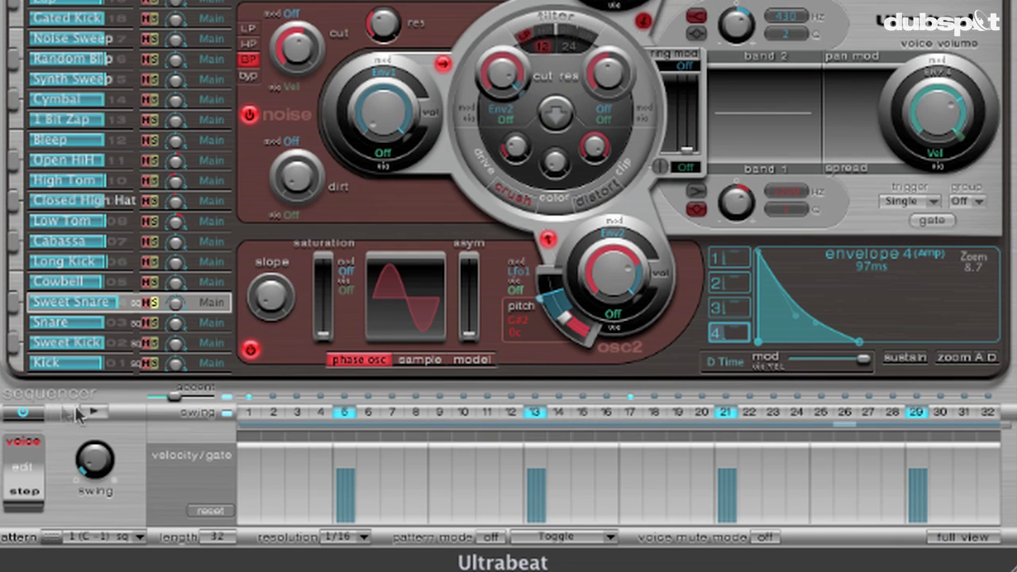
pyautogui.click(89, 412)
pyautogui.moveTo(859, 342); pyautogui.dragTo(868, 364)
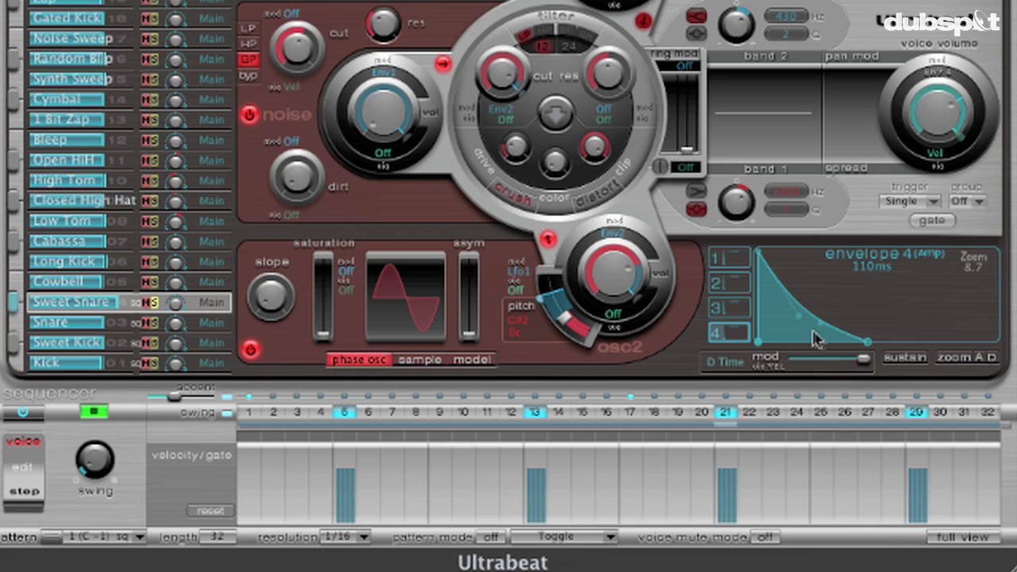
pyautogui.moveTo(821, 328)
pyautogui.mouseDown()
pyautogui.moveTo(838, 322)
pyautogui.moveTo(804, 321)
pyautogui.mouseUp()
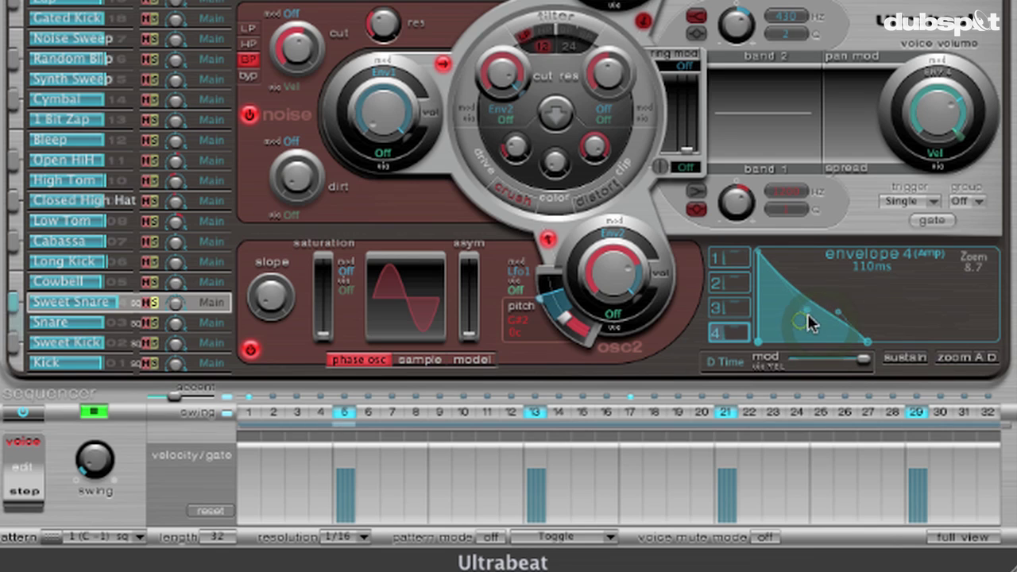
pyautogui.click(869, 350)
pyautogui.moveTo(869, 349); pyautogui.dragTo(863, 352)
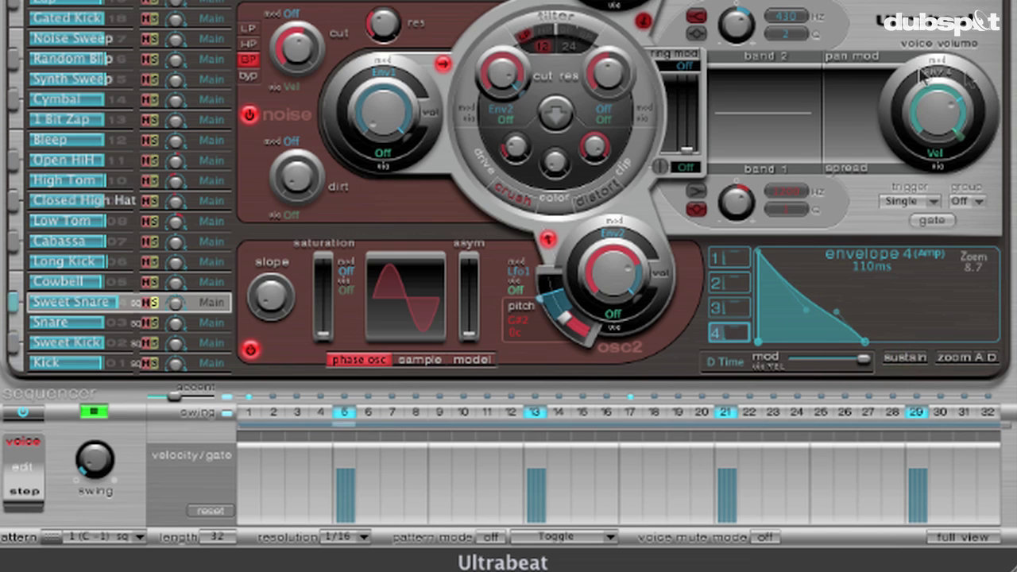
pyautogui.click(86, 412)
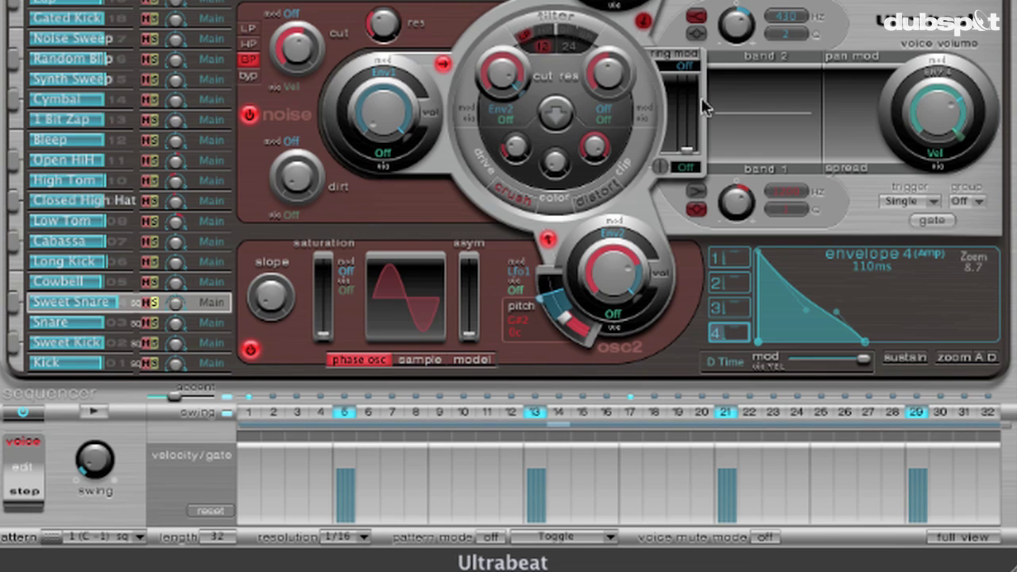
# With the pattern playing, lengthen envelope 2's decay to 94 ms.
pyautogui.click(80, 411)
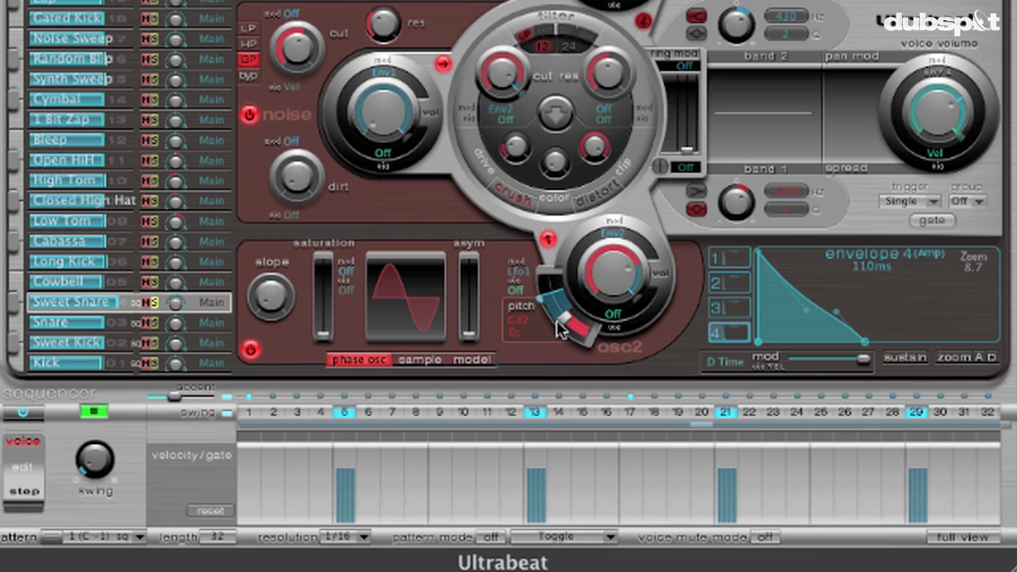
pyautogui.click(720, 284)
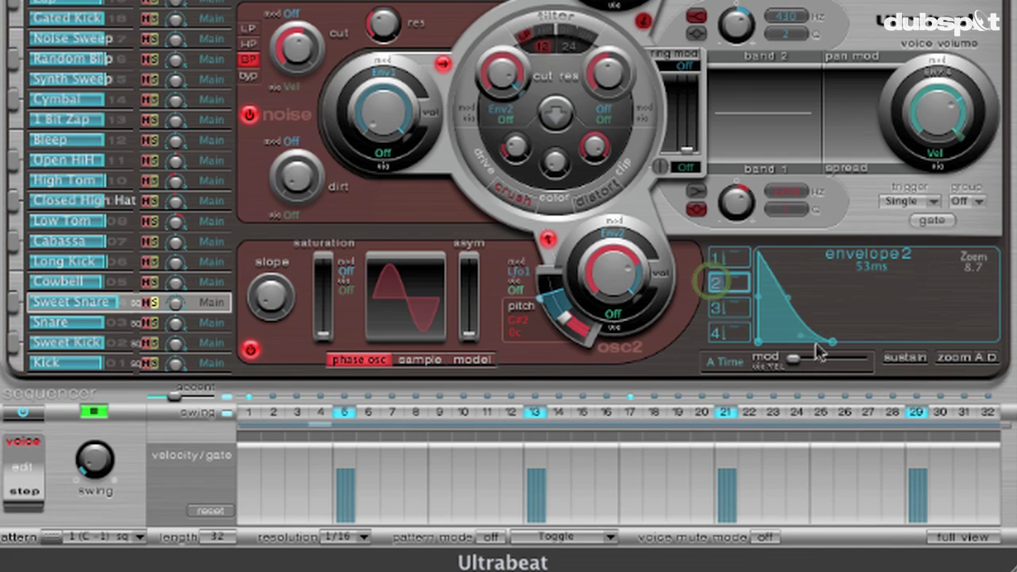
pyautogui.moveTo(833, 351)
pyautogui.moveTo(833, 350); pyautogui.dragTo(857, 352)
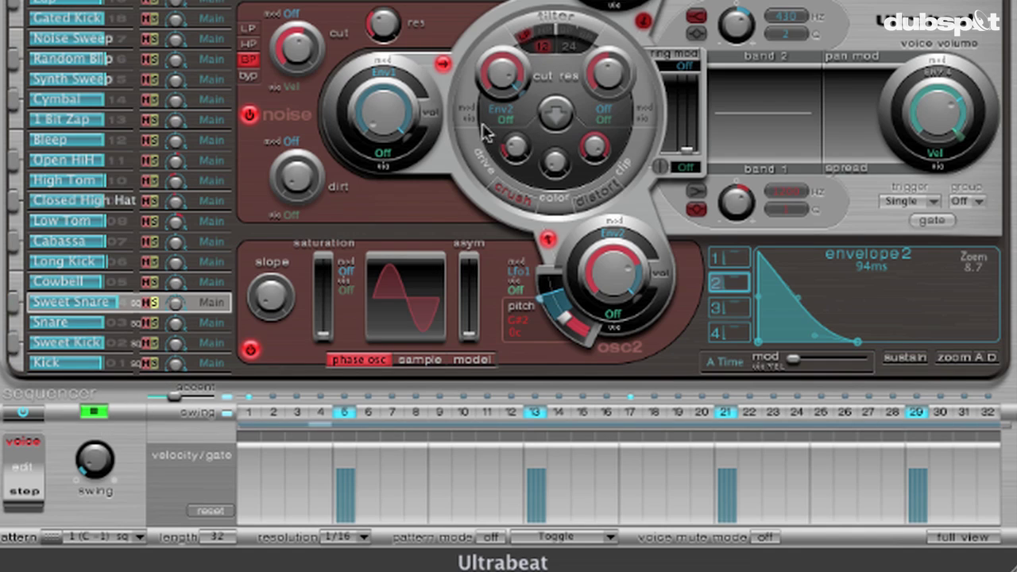
# Turn on the filter in high-pass mode with cutoff modulation set to Off.
pyautogui.click(555, 17)
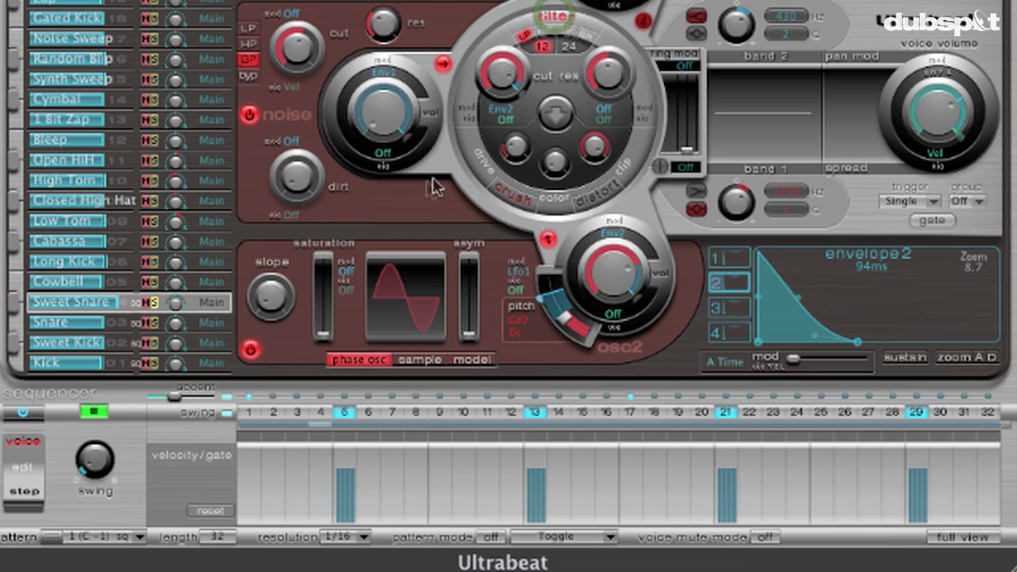
pyautogui.click(564, 48)
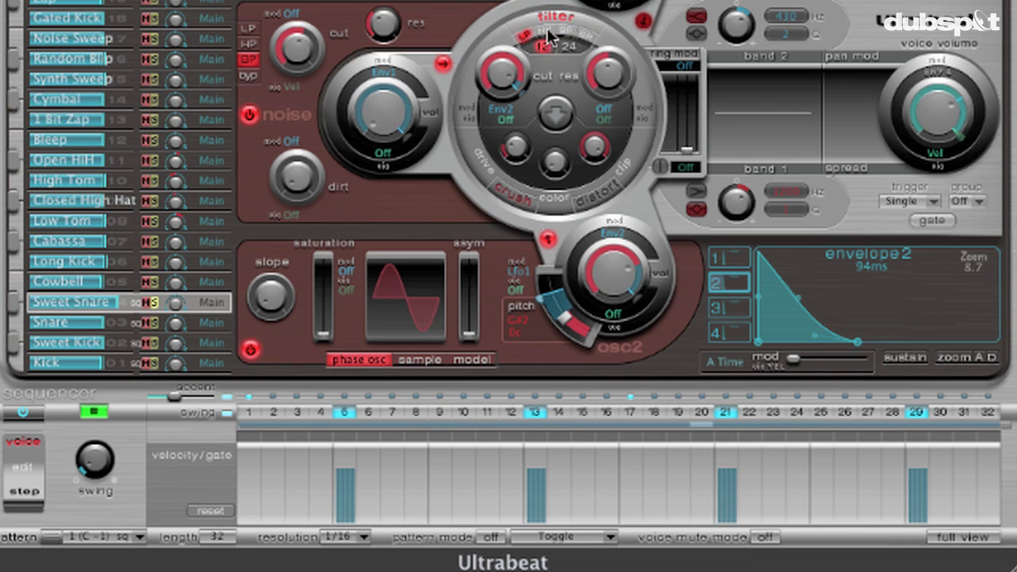
pyautogui.click(547, 27)
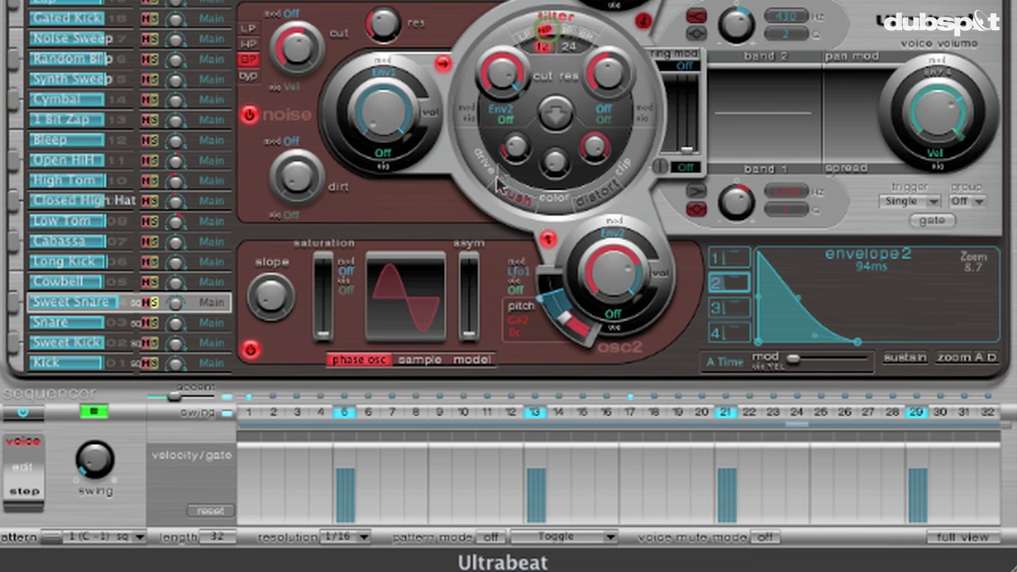
pyautogui.click(95, 412)
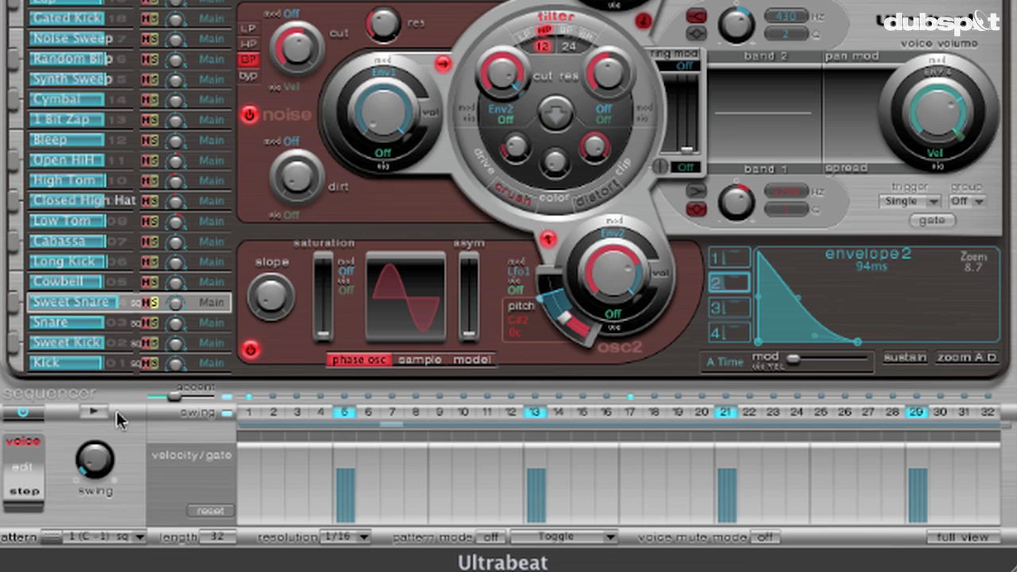
pyautogui.click(503, 113)
pyautogui.click(517, 104)
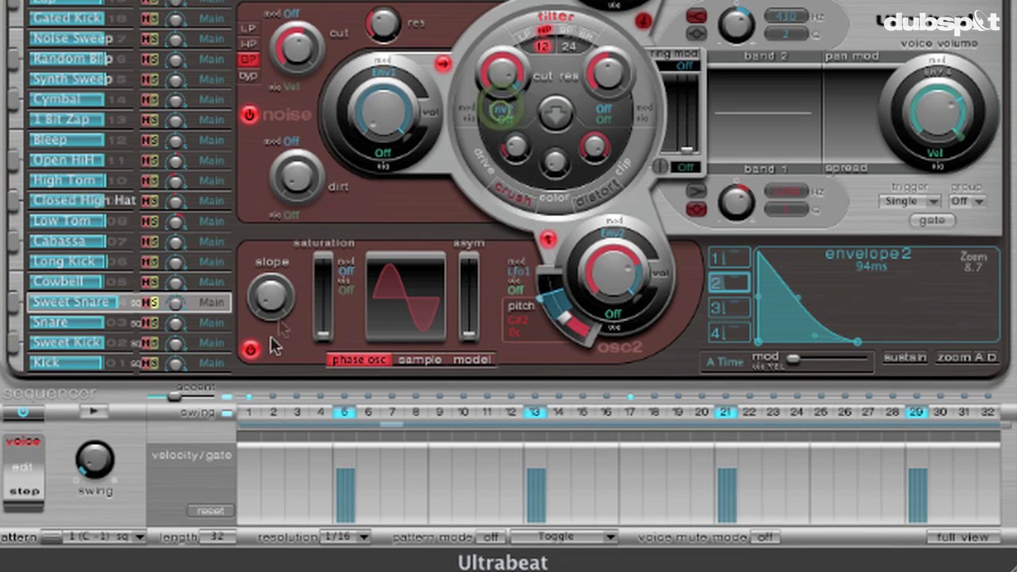
# Set the high-pass cutoff to about 0.37, comparing against the bypassed filter.
pyautogui.click(91, 411)
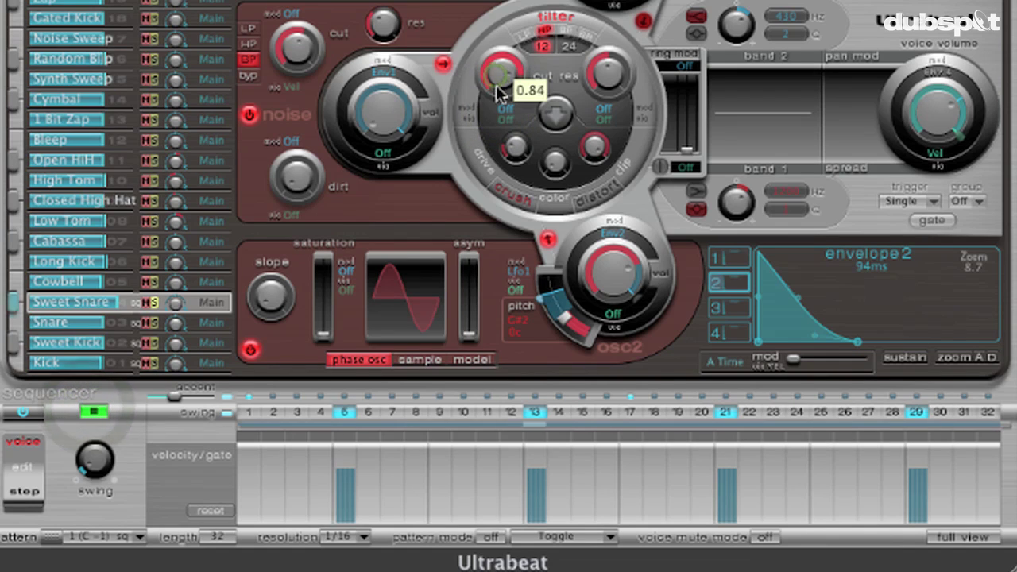
pyautogui.moveTo(496, 87); pyautogui.dragTo(494, 182)
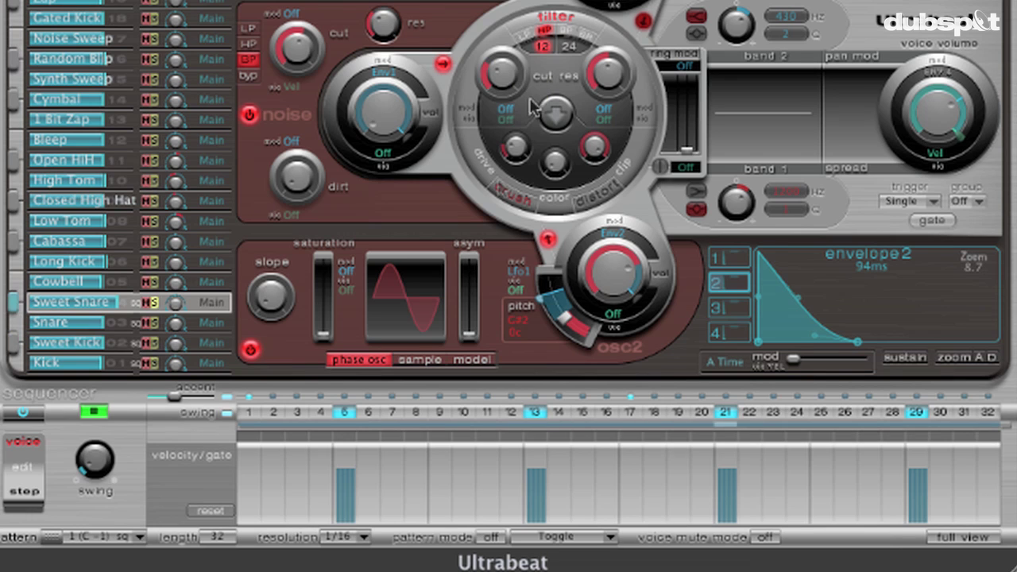
pyautogui.click(545, 17)
pyautogui.moveTo(518, 44); pyautogui.dragTo(507, 45)
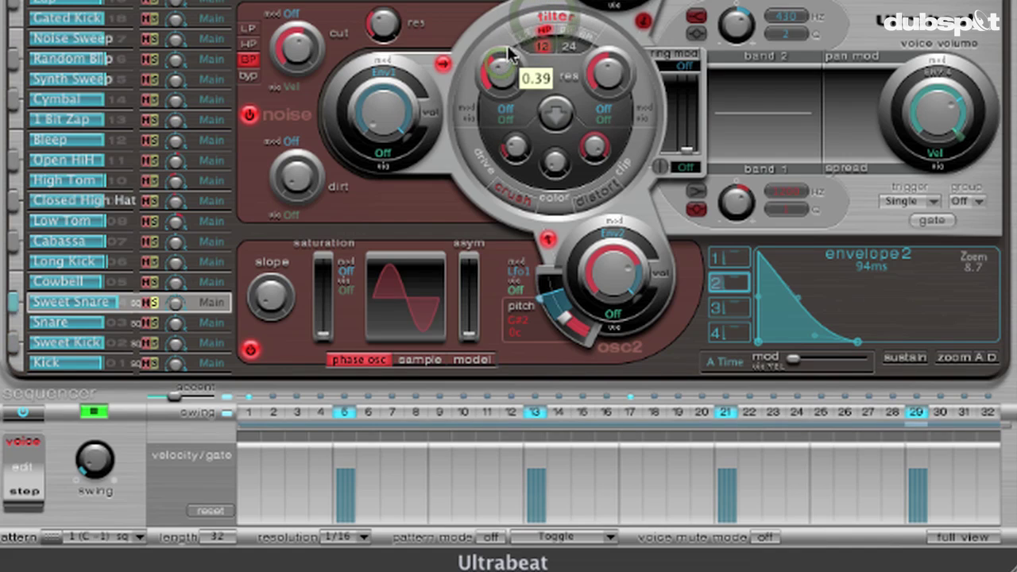
pyautogui.click(532, 19)
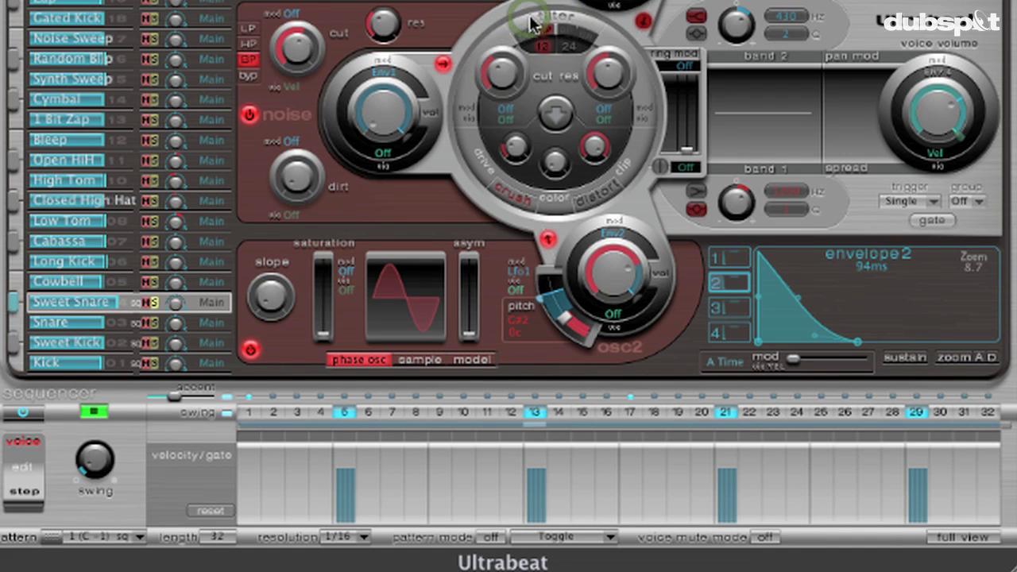
pyautogui.click(529, 17)
pyautogui.click(529, 17)
pyautogui.moveTo(516, 44); pyautogui.dragTo(510, 46)
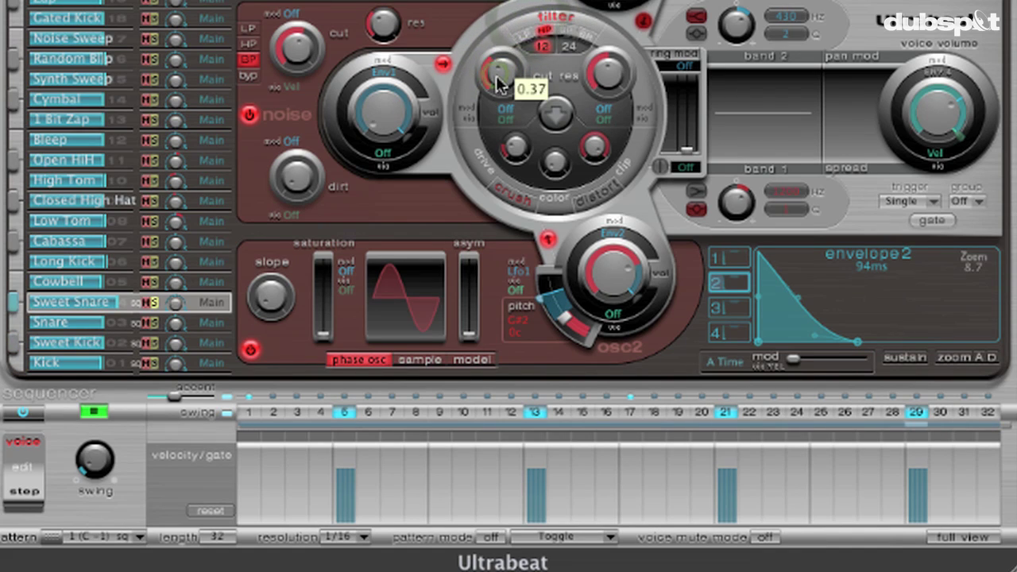
# Unmute Sweet Kick, raise Sweet Snare's voice volume to -4 dB, and stop playback.
pyautogui.click(154, 344)
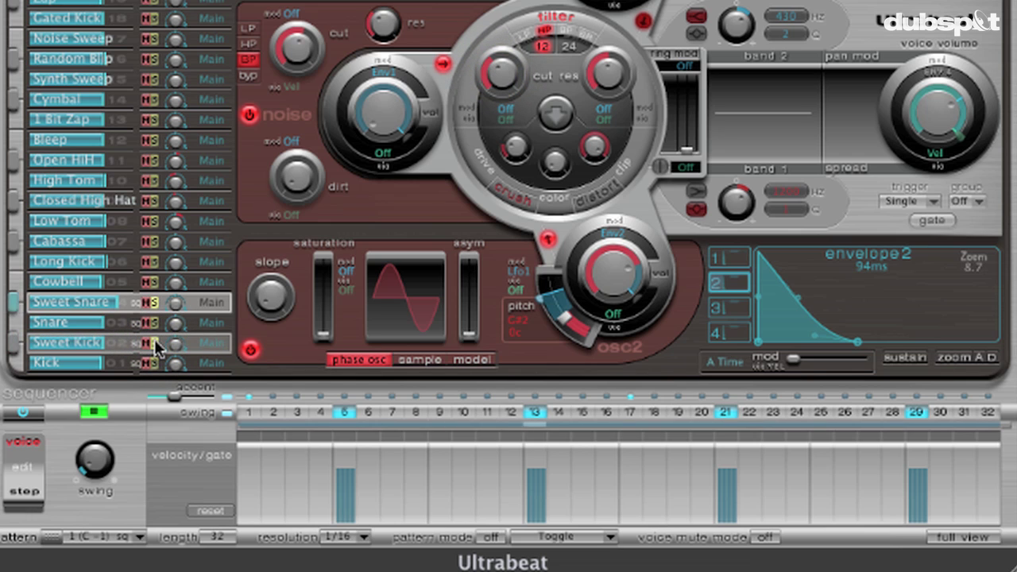
pyautogui.moveTo(902, 107)
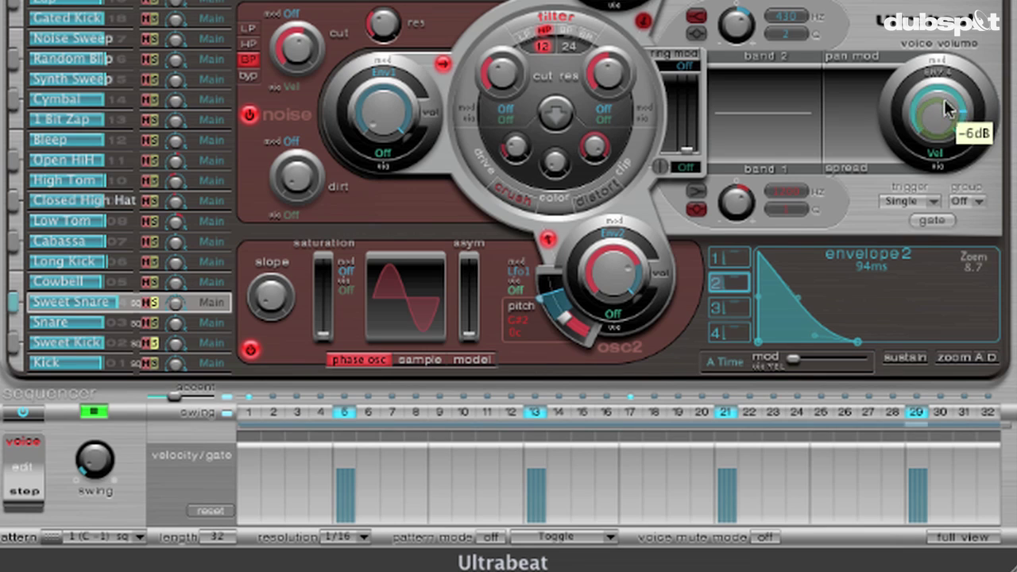
pyautogui.moveTo(945, 110); pyautogui.dragTo(909, 157)
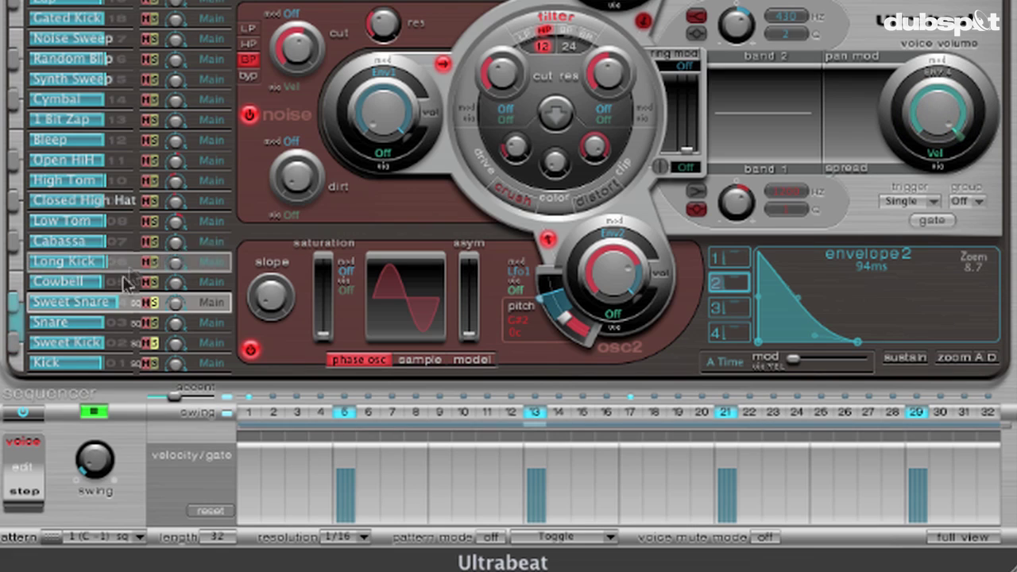
pyautogui.click(123, 300)
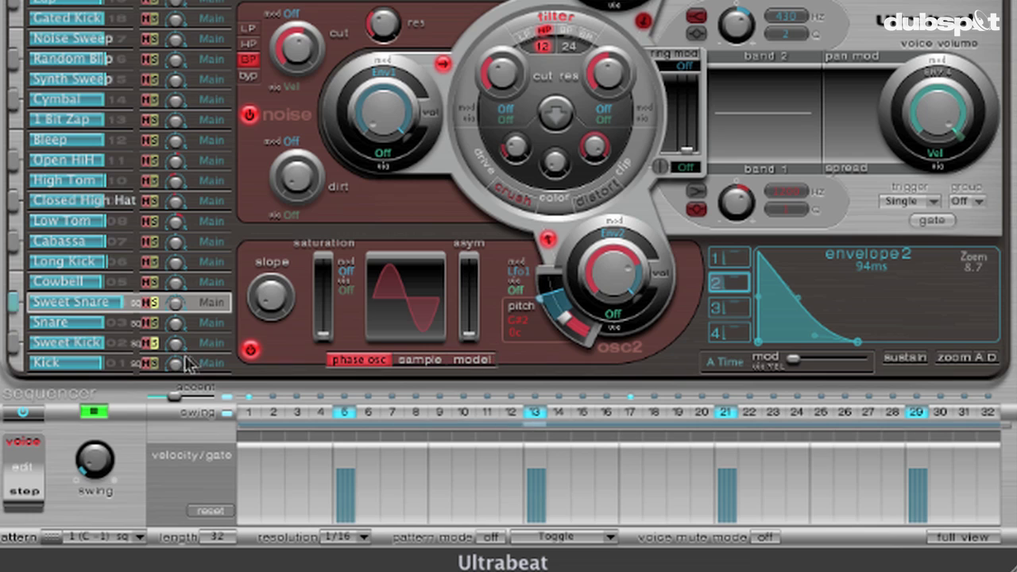
pyautogui.click(96, 410)
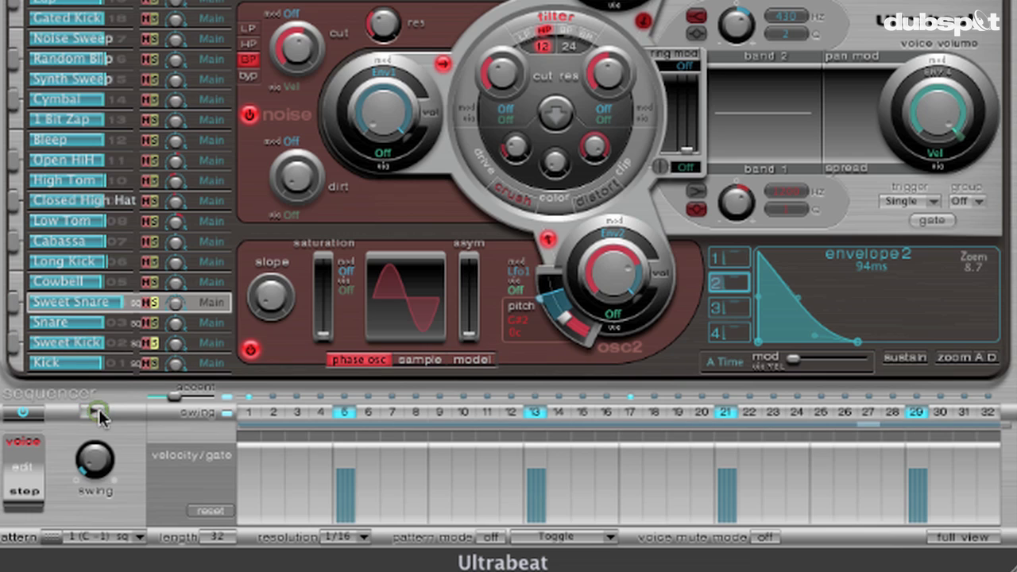